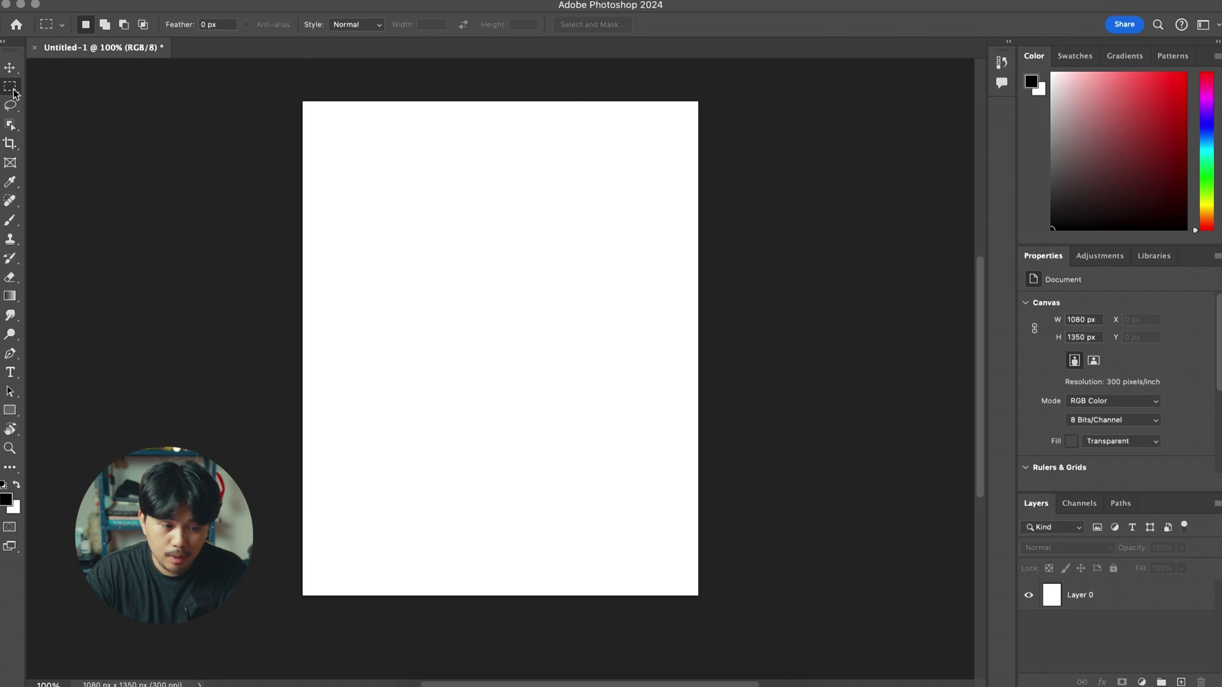
- Select the whole canvas and generate a fill from 'flat lay, white background, flower'
drag(303, 102, 738, 621)
click(417, 618)
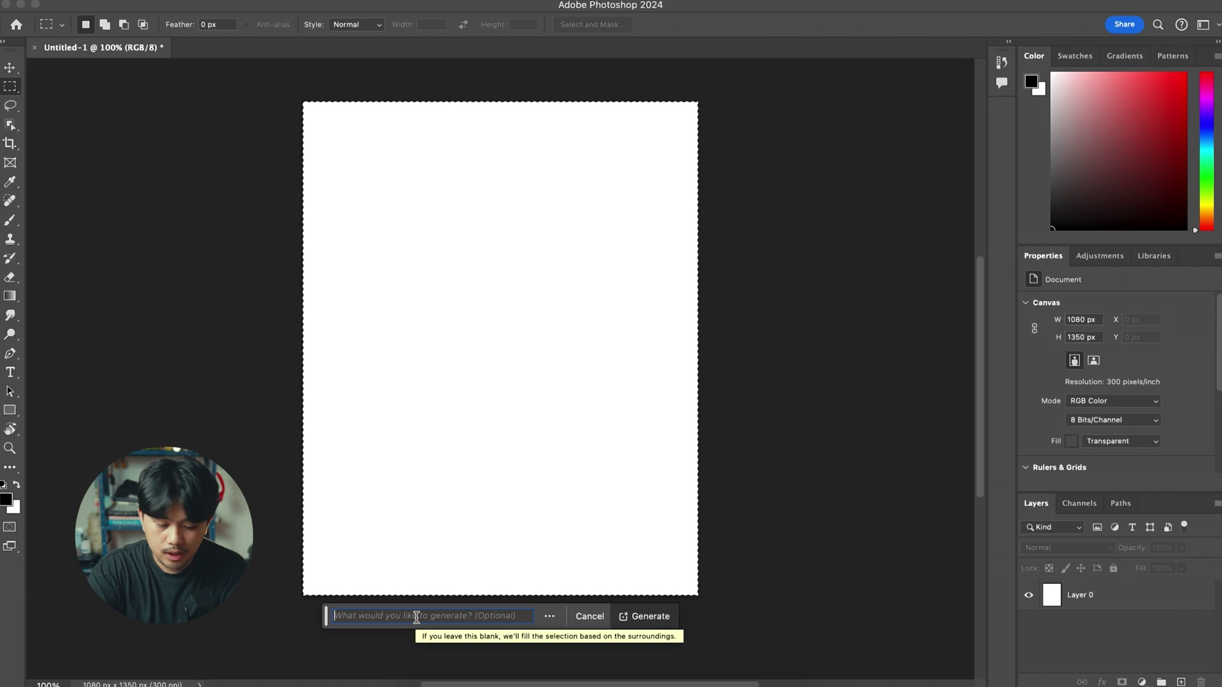
text(flat )
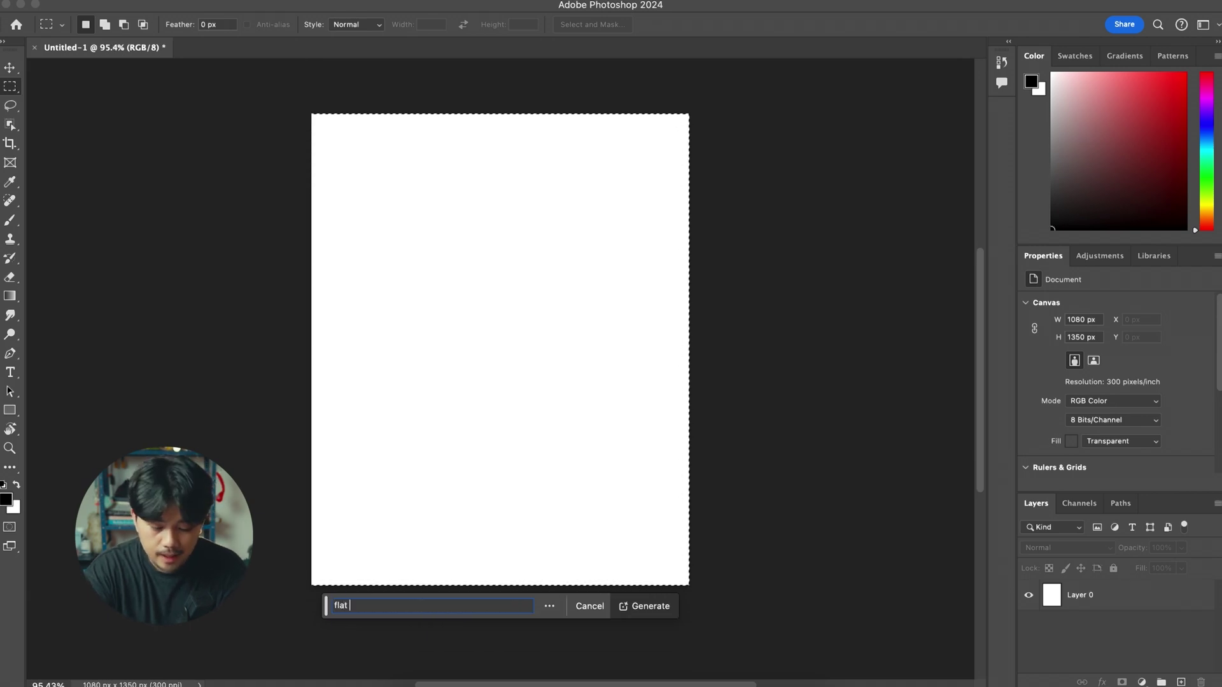
text(lay, white background, flower)
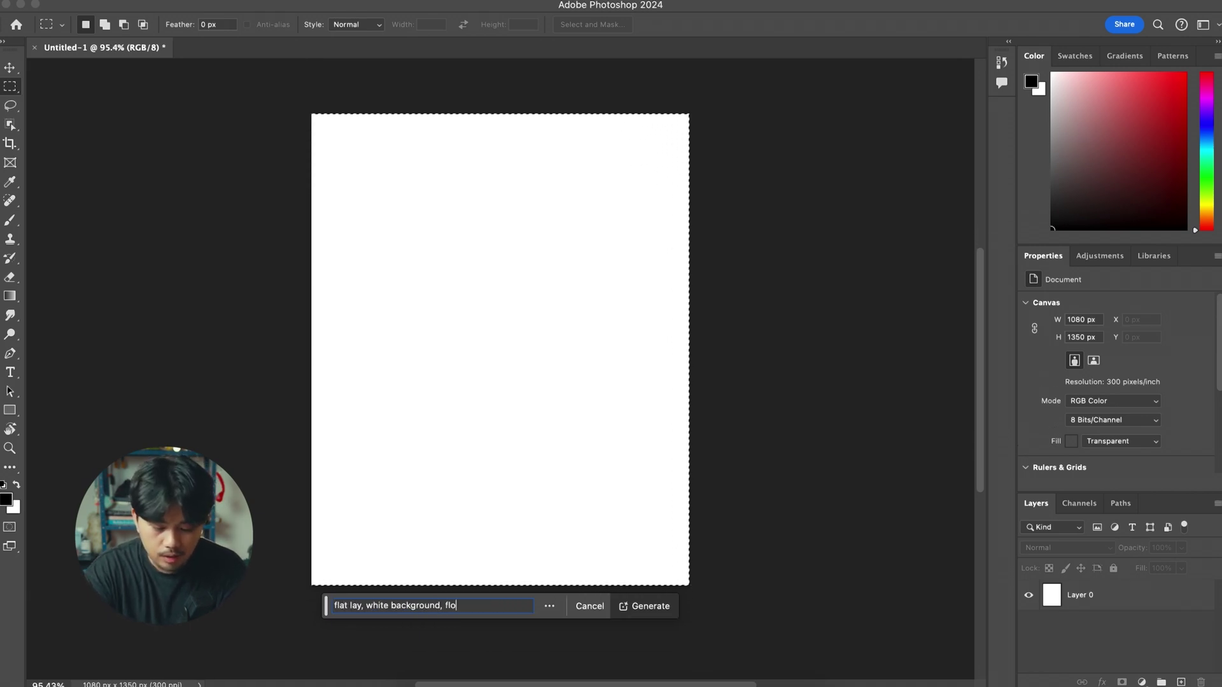
key(Return)
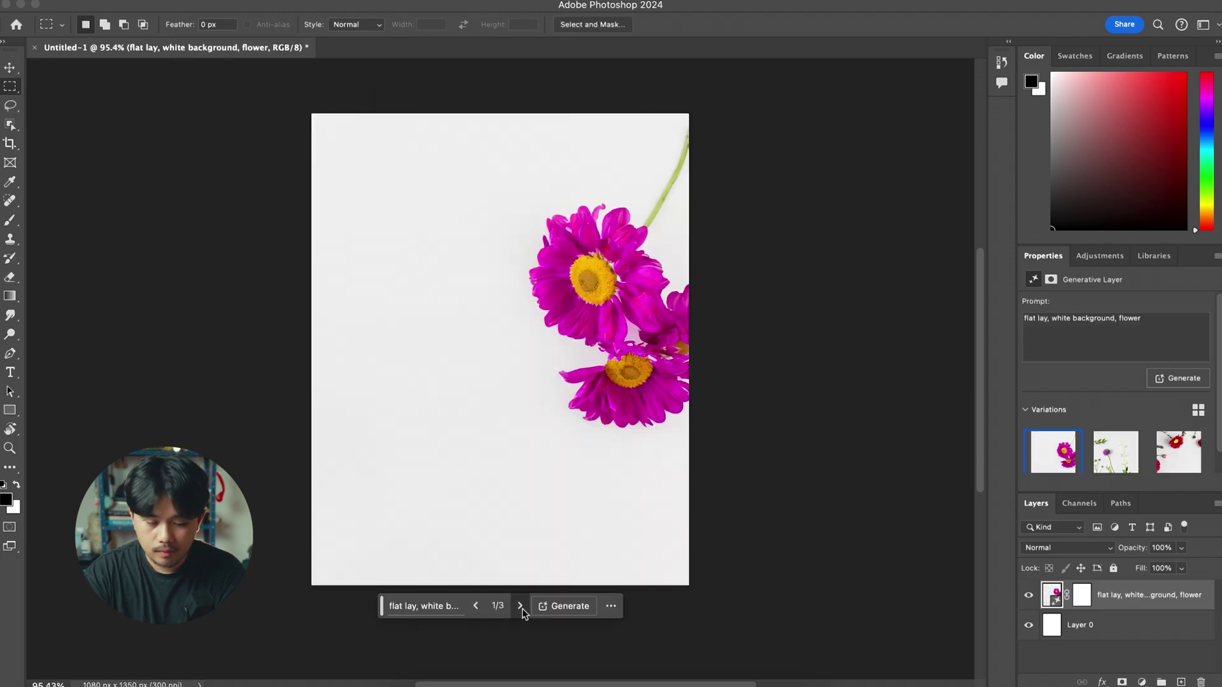
- Browse the variations, generate more, and settle on the pale lily variation 2 of 6
click(520, 607)
click(521, 606)
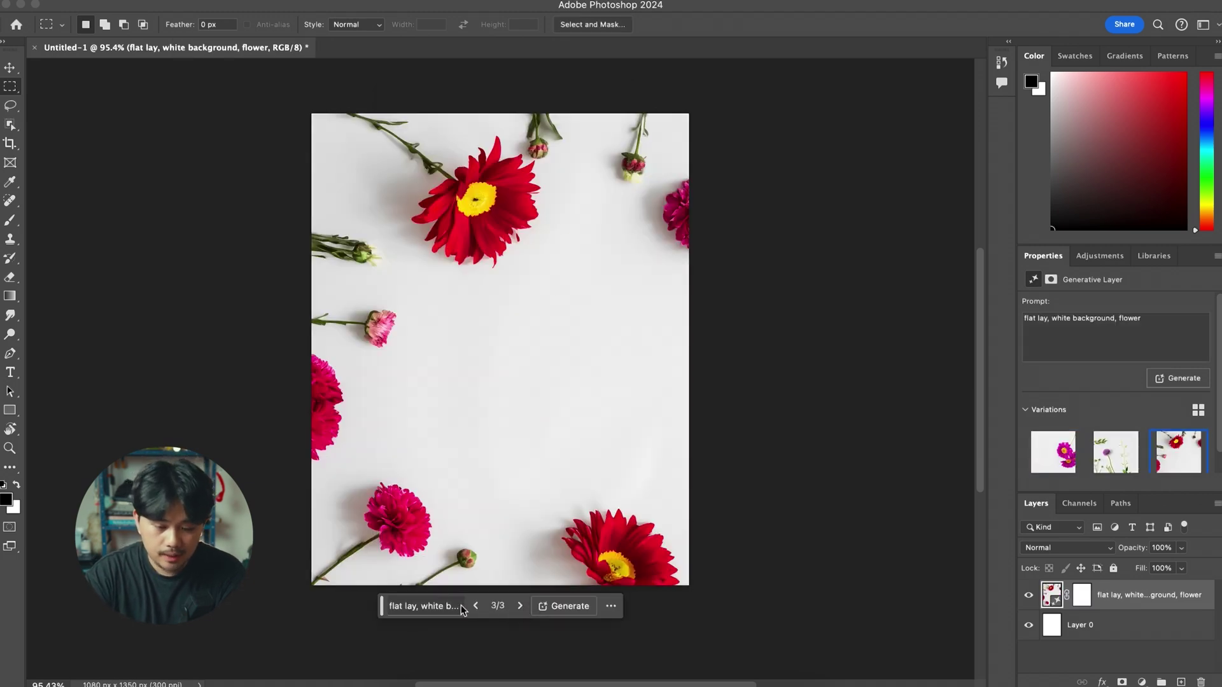
click(475, 606)
click(519, 606)
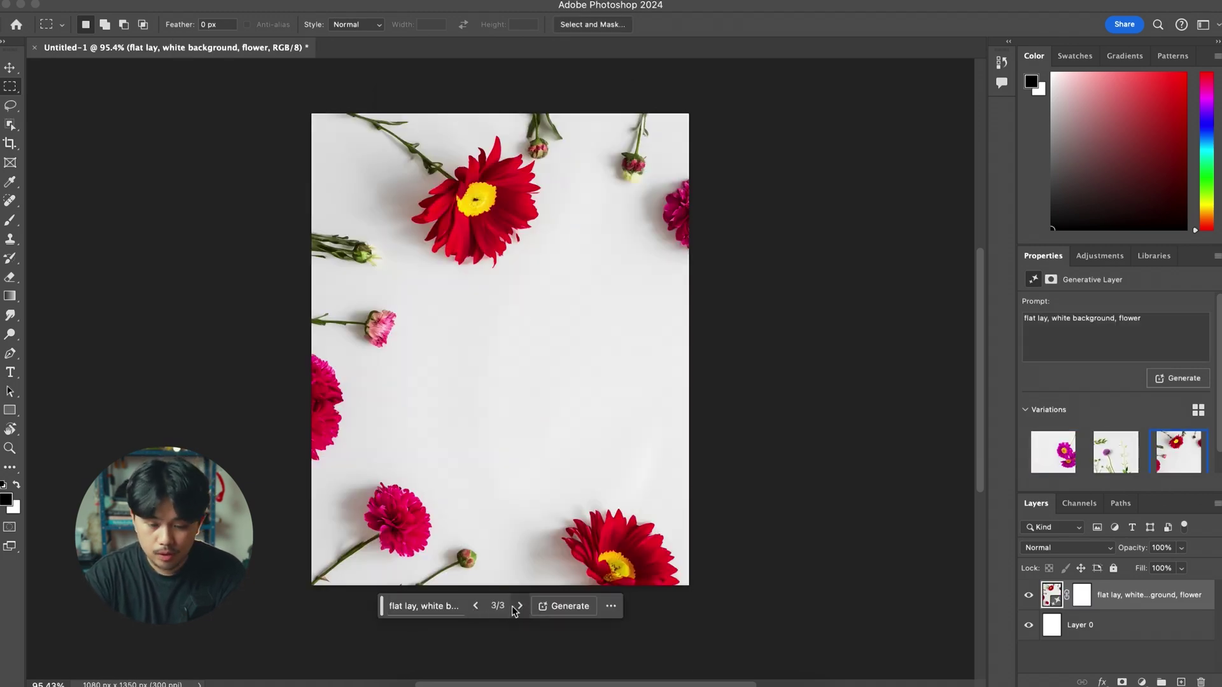
click(562, 606)
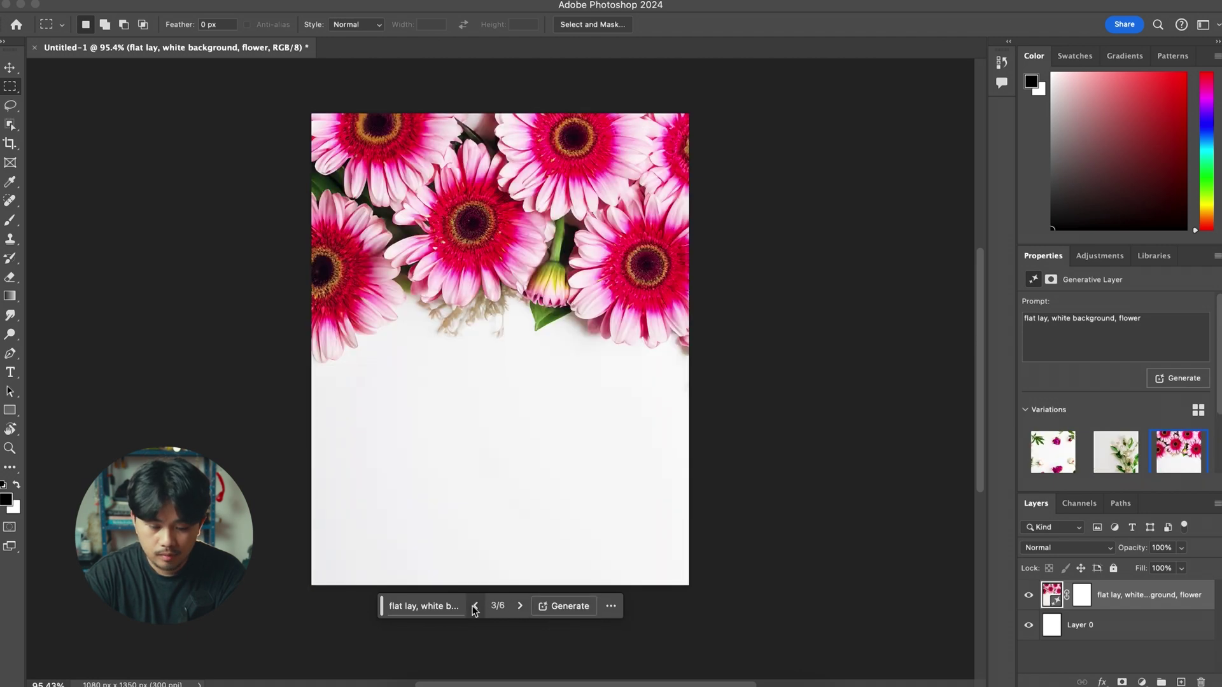
click(475, 606)
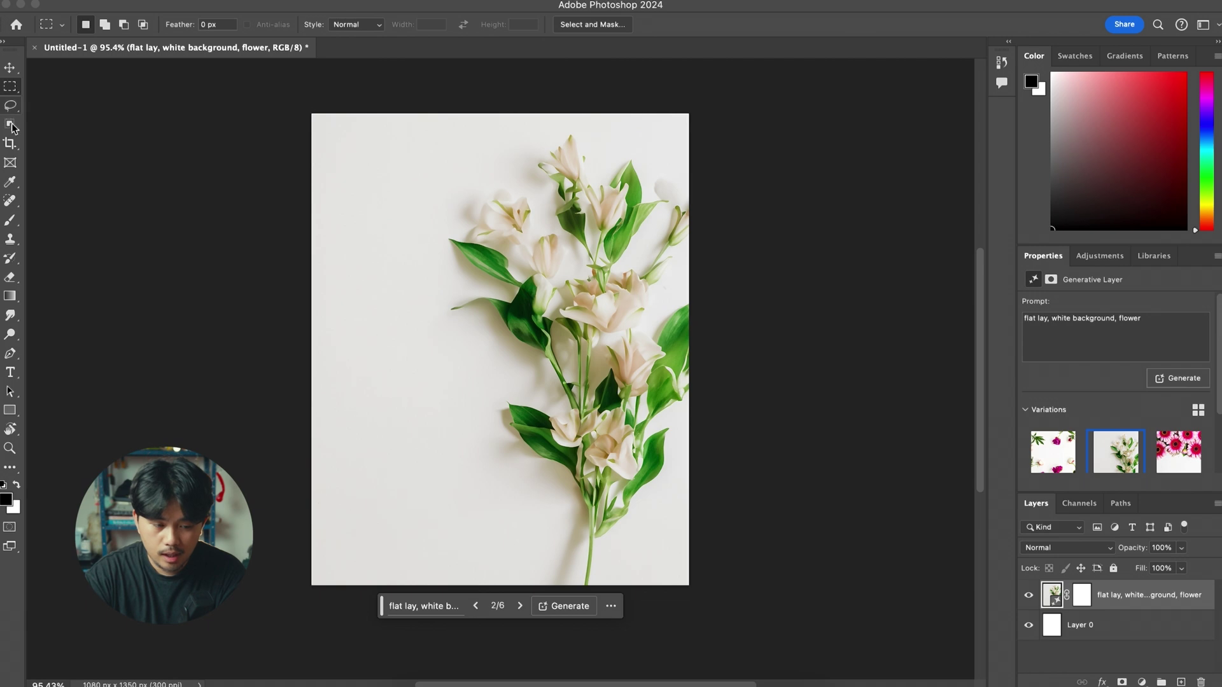
- Shrink the lily image to about 63% and centre it on the canvas
key(v)
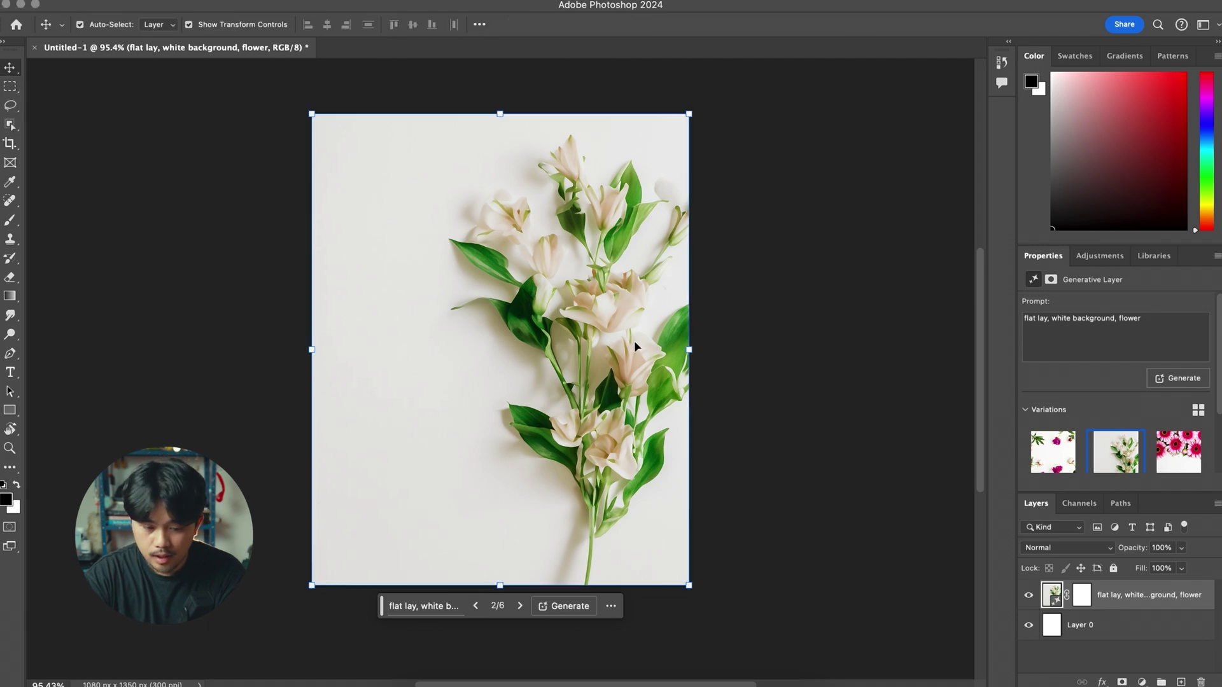
drag(638, 336, 595, 334)
drag(648, 587, 499, 412)
drag(468, 303, 537, 357)
click(739, 24)
- Select the empty border around the lilies and fill it with generated off-white background, no prompt
key(m)
drag(344, 174, 573, 456)
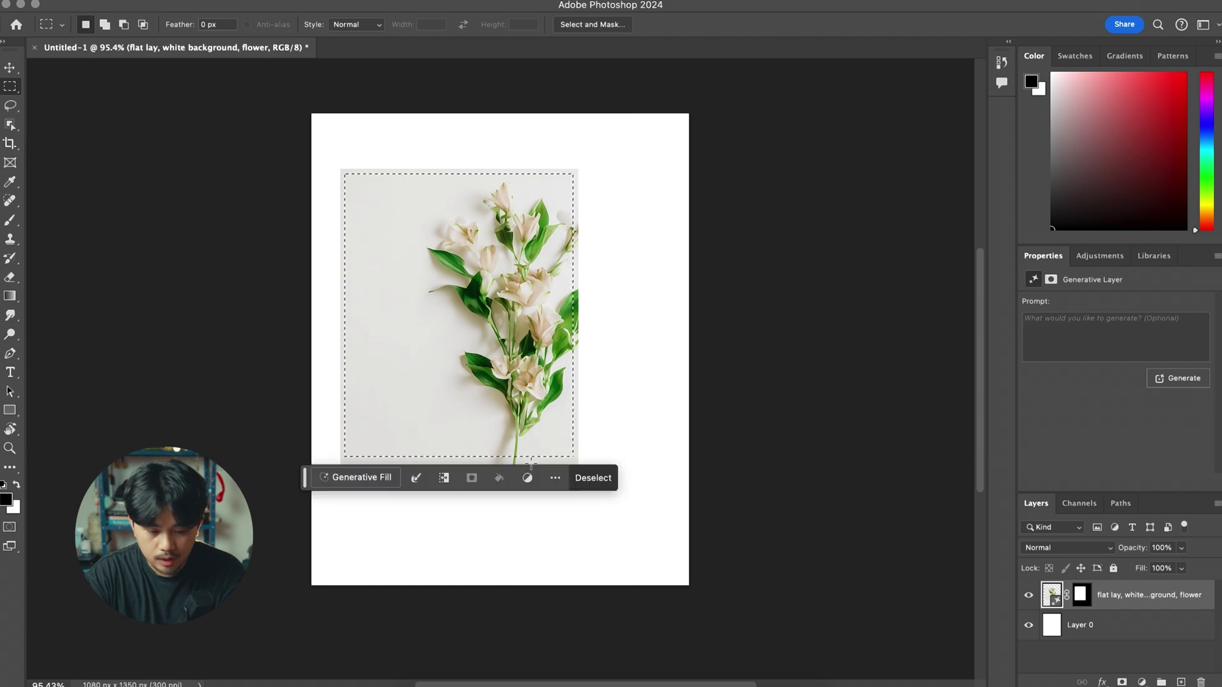
click(444, 484)
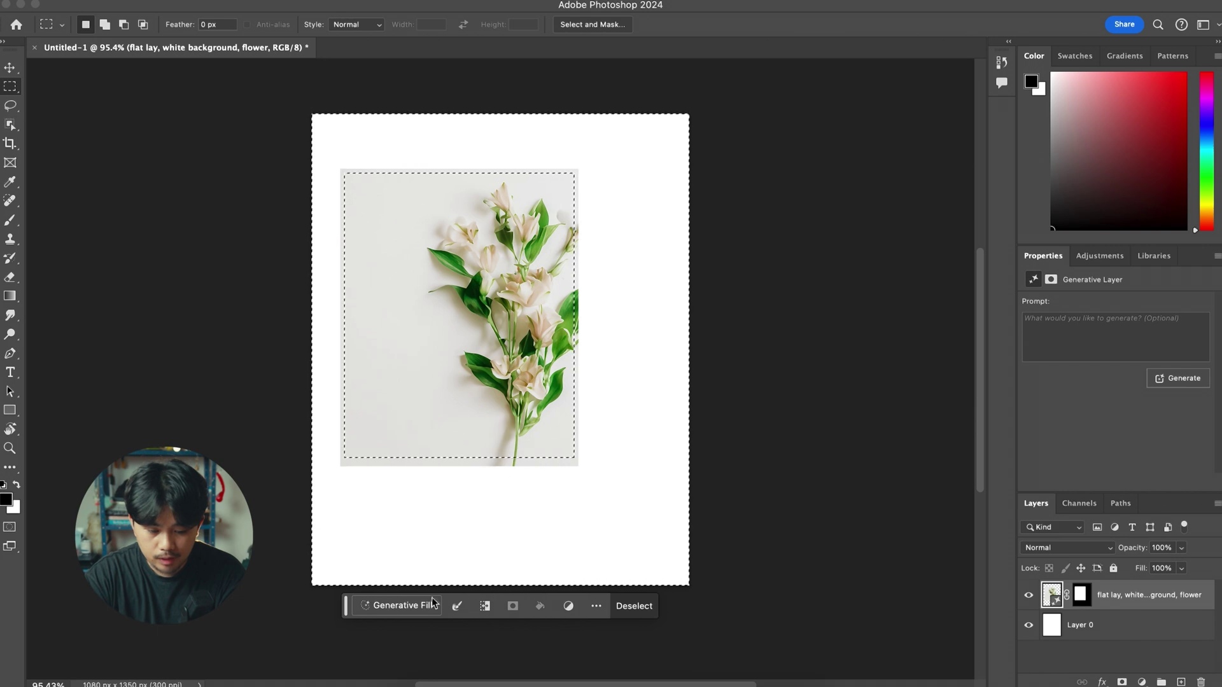
click(446, 1)
mouse_move(484, 2)
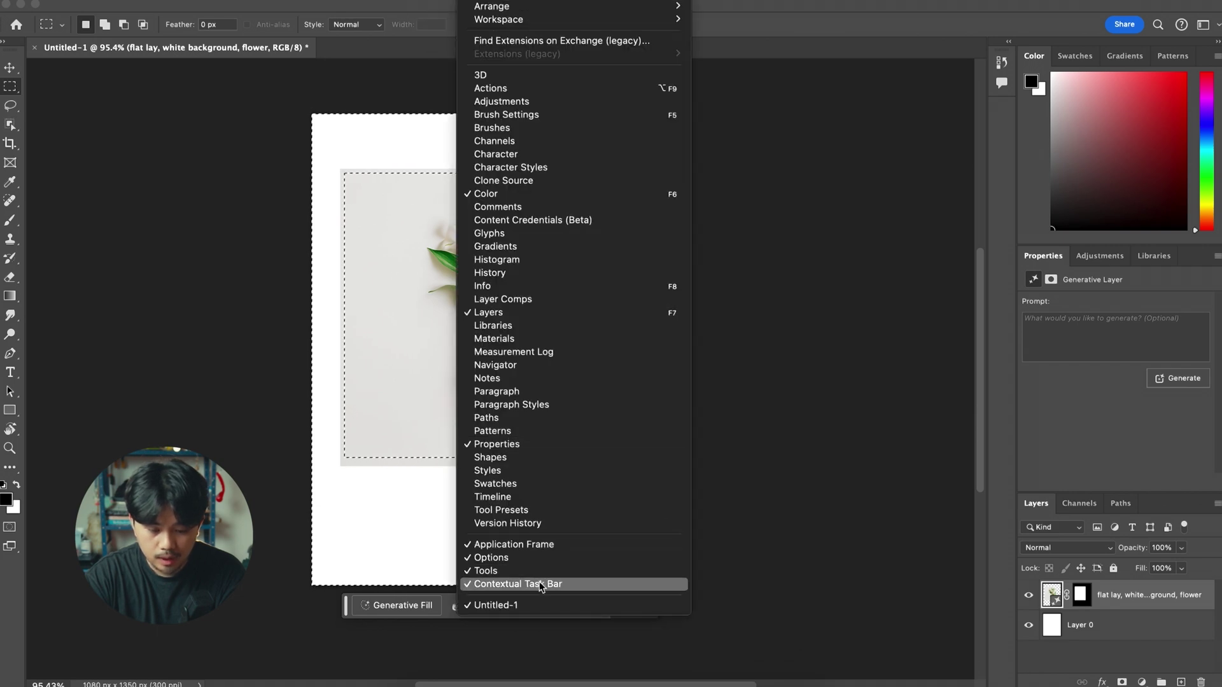
click(837, 86)
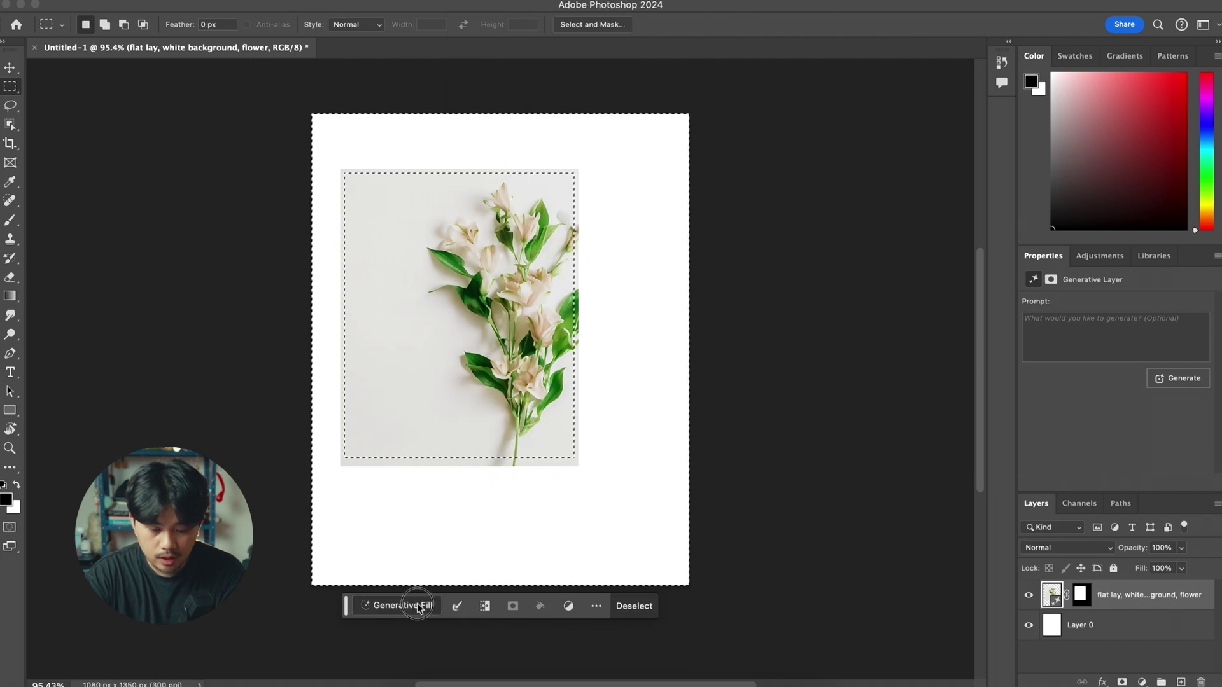
click(417, 602)
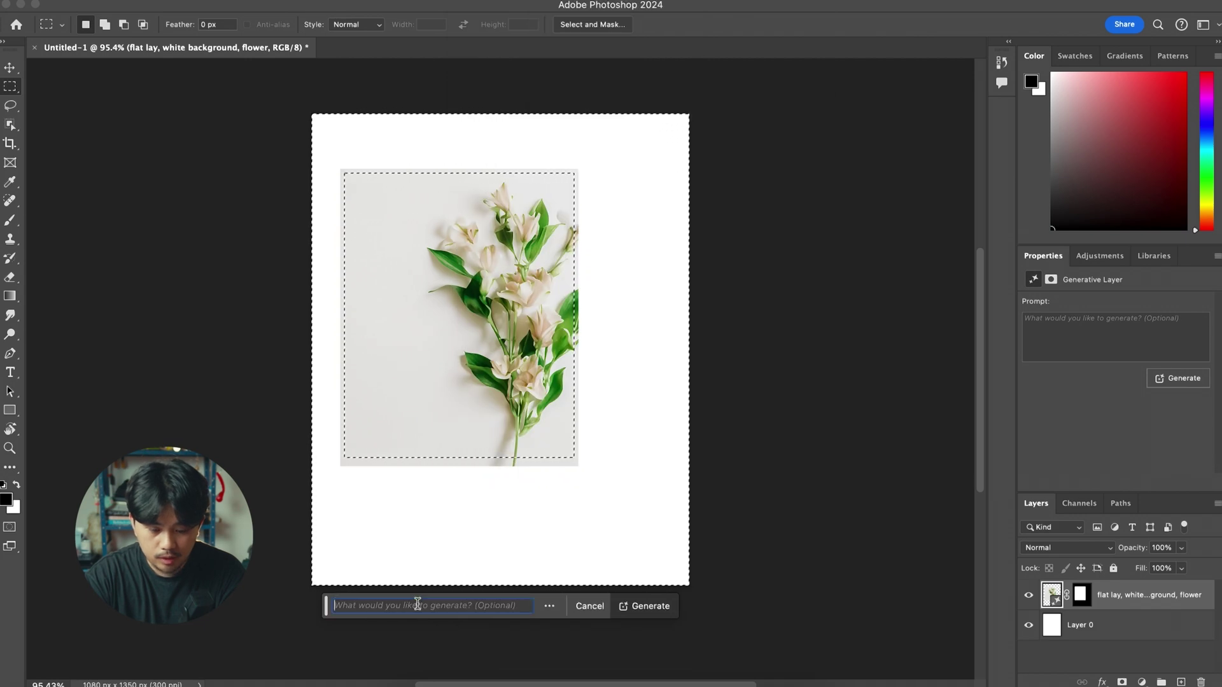
click(658, 612)
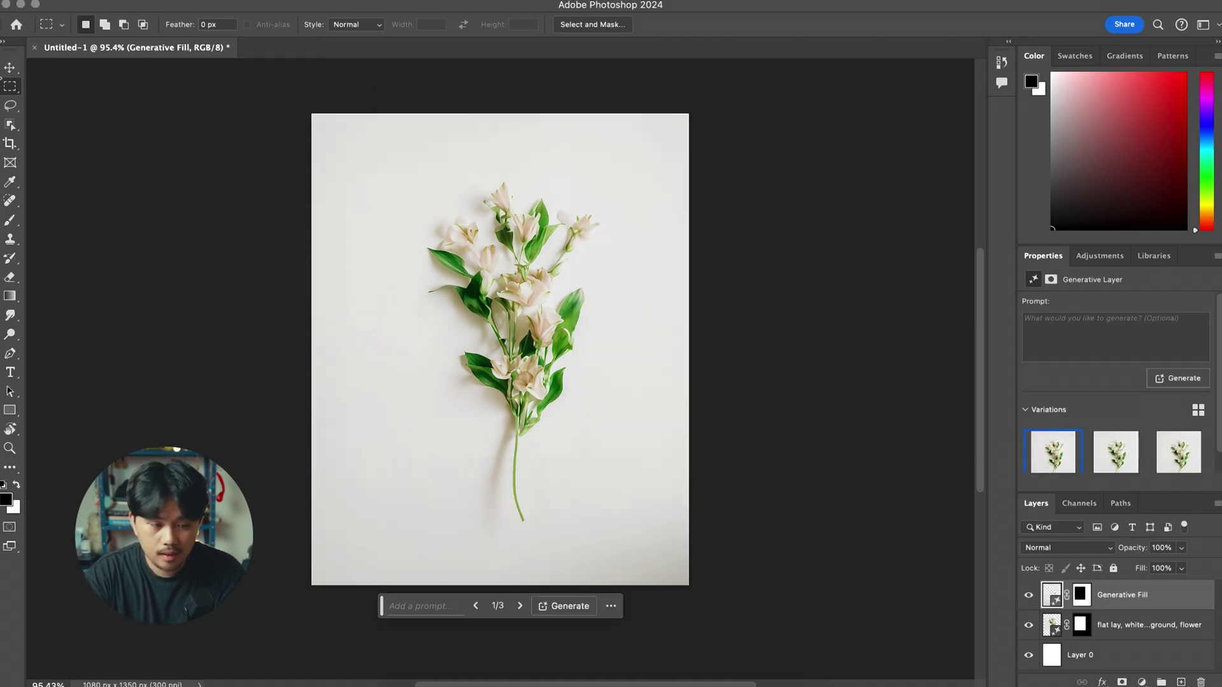
click(10, 68)
- Group both flower layers into Group 1 and add a layer mask to it
click(533, 313)
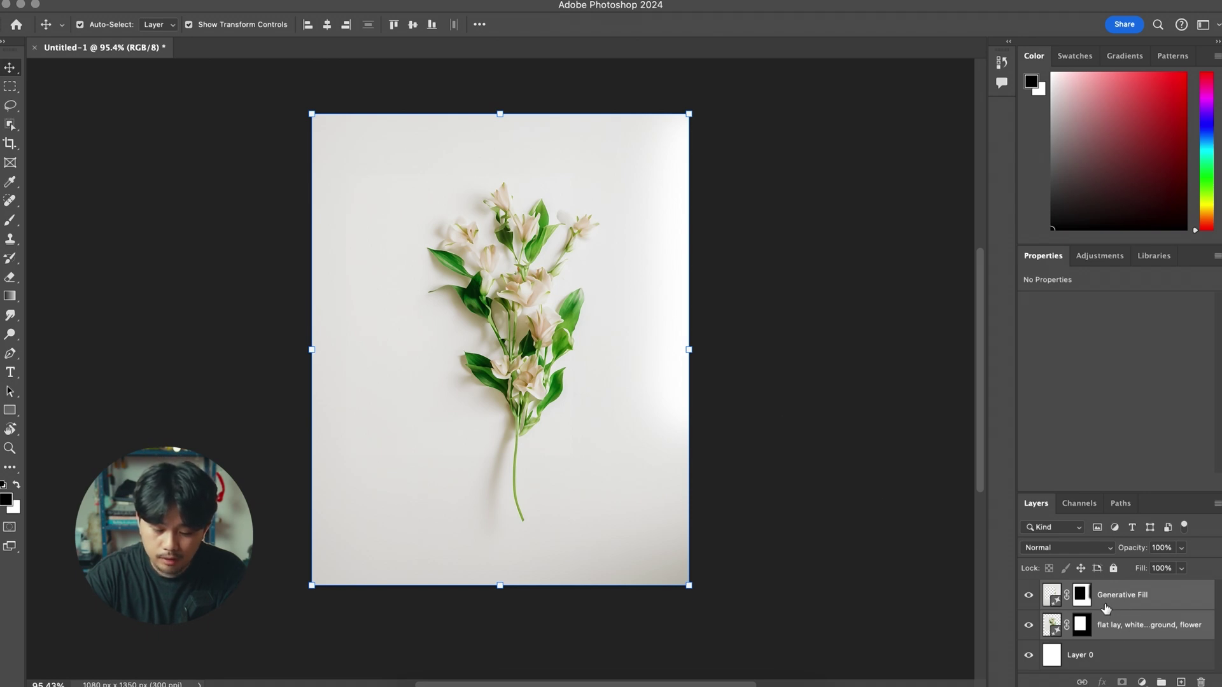
key(super+g)
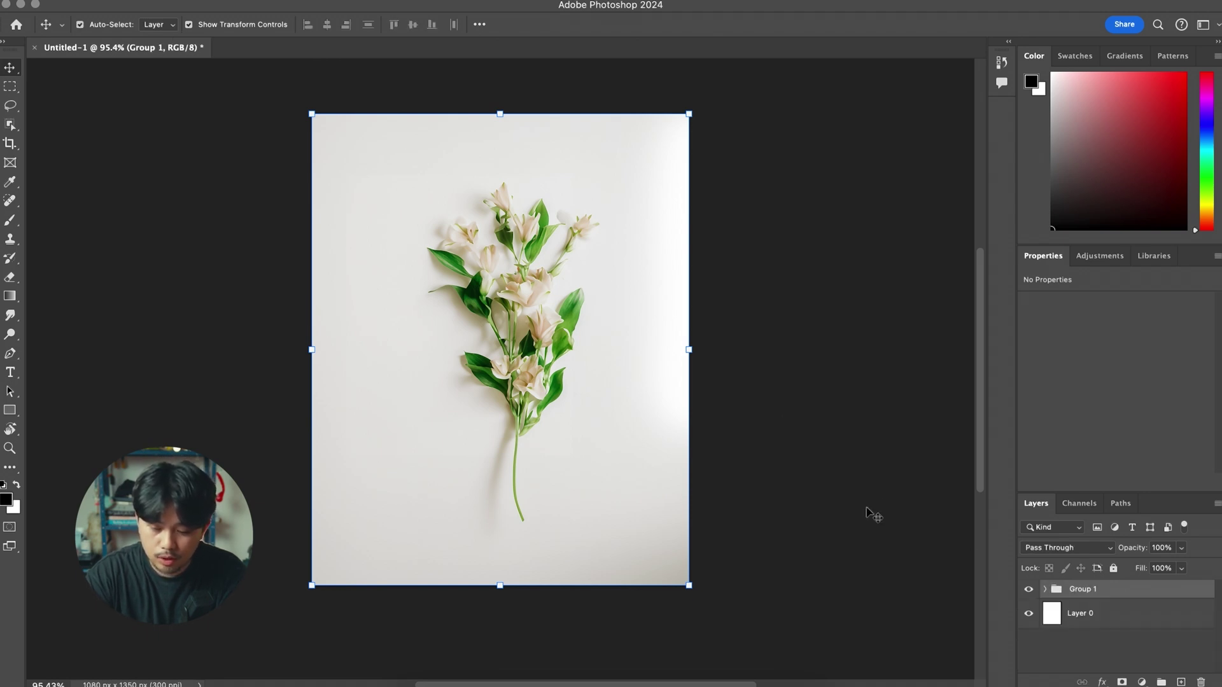
click(1123, 682)
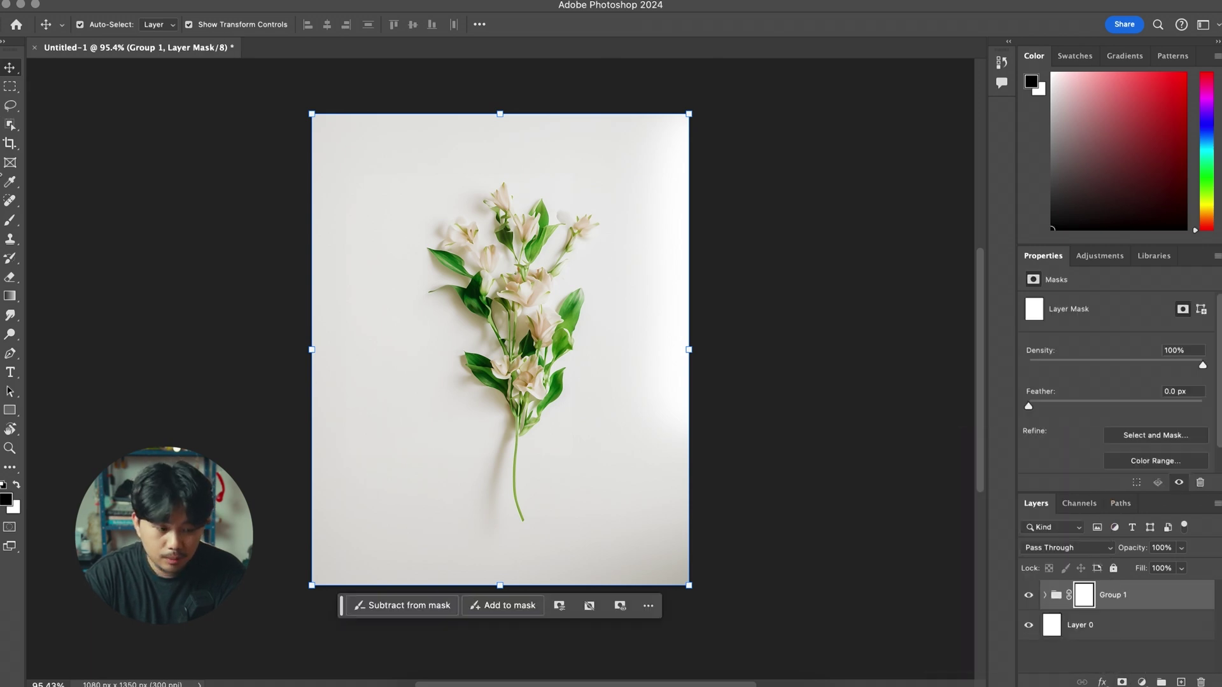
- Paint black on the mask along the right and bottom edges to remove the grey shadow
click(10, 221)
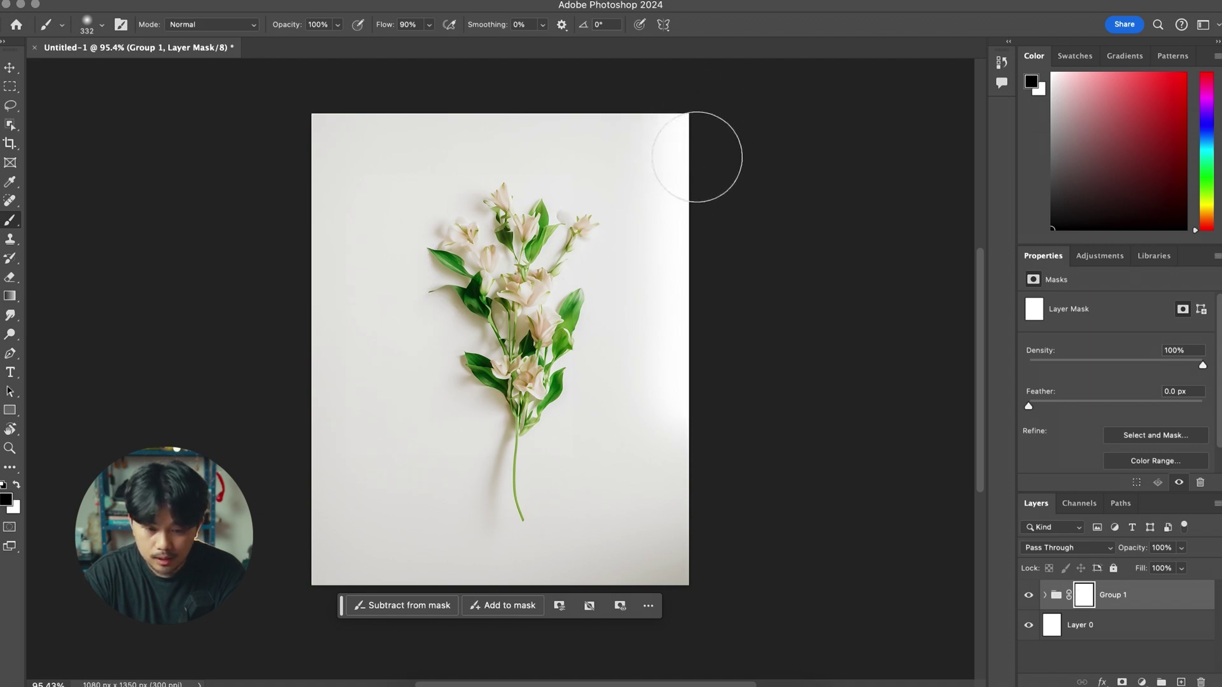
mouse_move(671, 431)
mouse_down()
mouse_move(677, 557)
mouse_move(573, 600)
mouse_move(468, 606)
mouse_move(337, 572)
mouse_move(275, 370)
mouse_move(333, 485)
mouse_move(333, 156)
mouse_move(334, 188)
mouse_move(320, 137)
mouse_move(516, 95)
mouse_move(628, 518)
mouse_move(608, 565)
mouse_move(367, 573)
mouse_move(316, 429)
mouse_move(352, 203)
mouse_move(549, 134)
mouse_move(649, 141)
mouse_up()
click(10, 68)
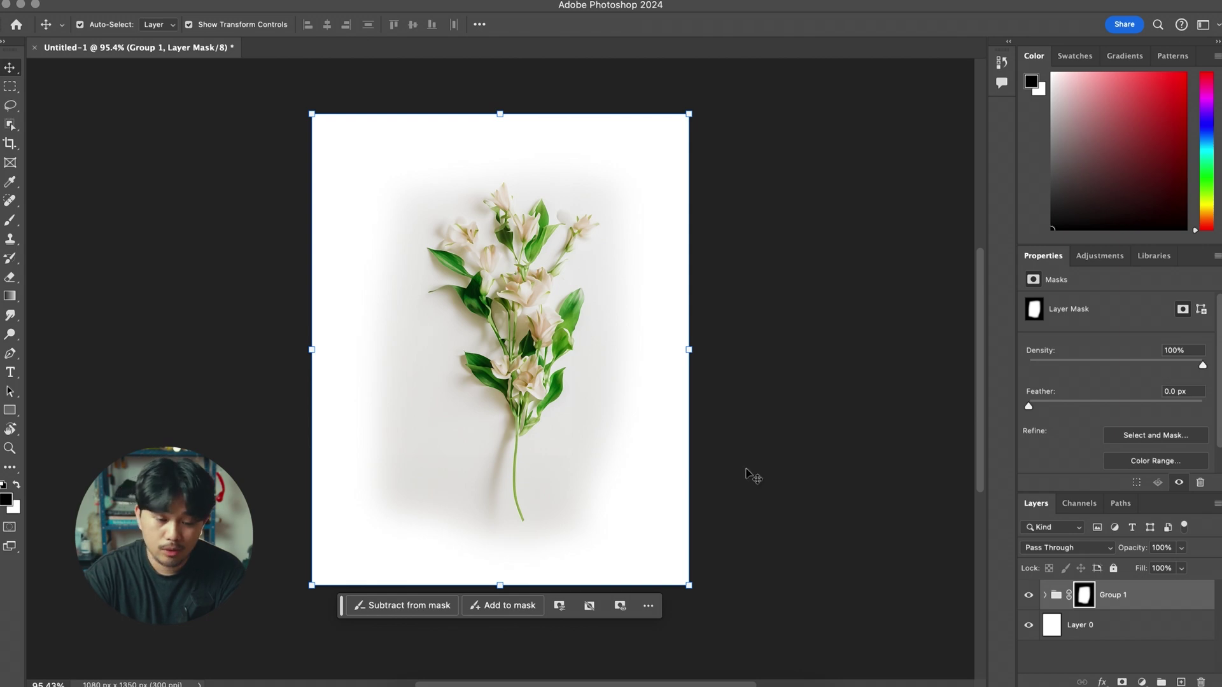
click(746, 470)
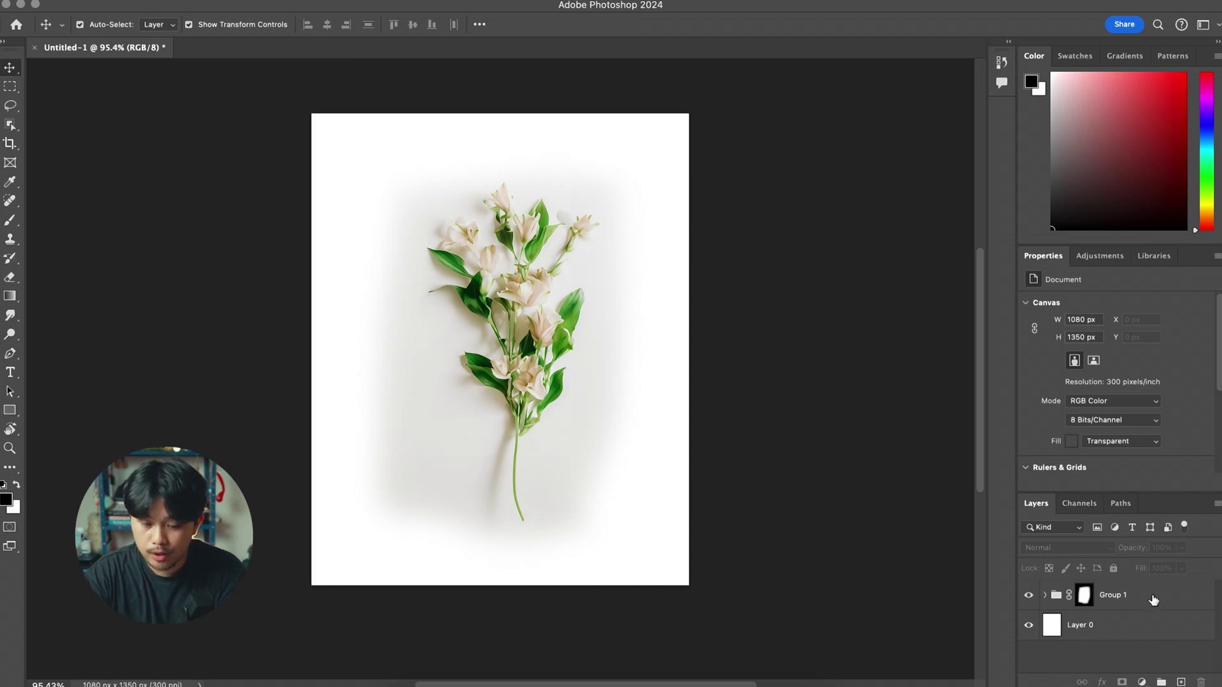
click(1153, 600)
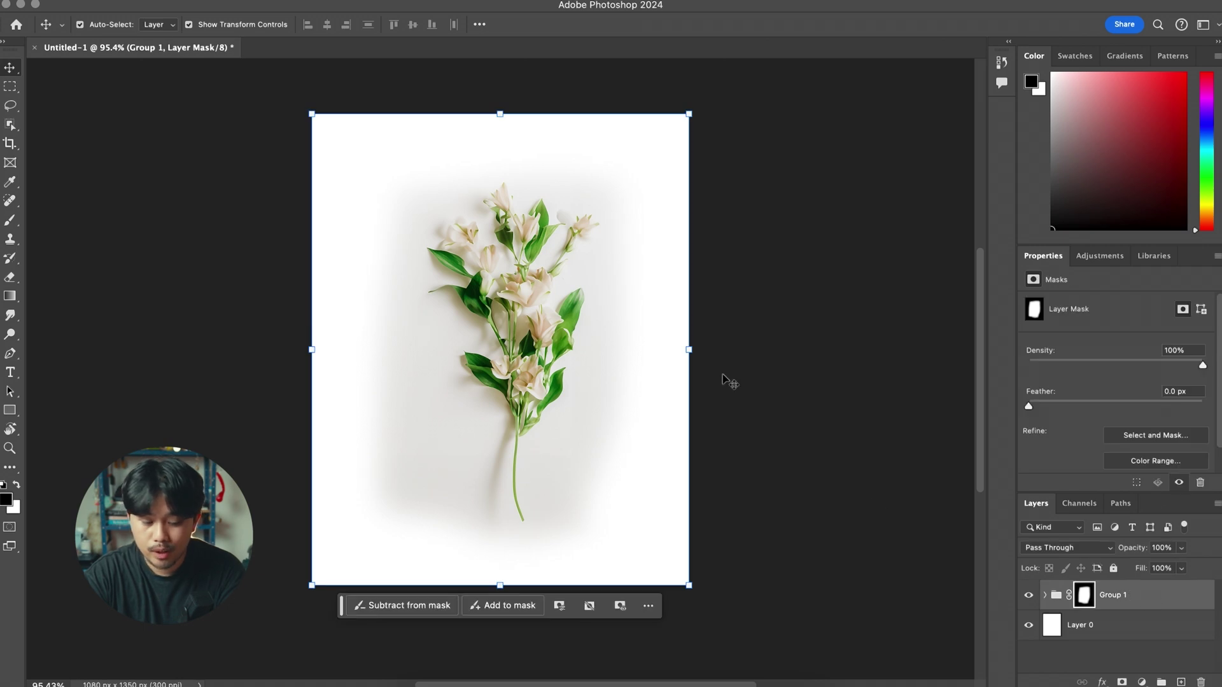
- Enter Quick Mask mode and lighten the foreground grey from brightness 20 to 30
key(q)
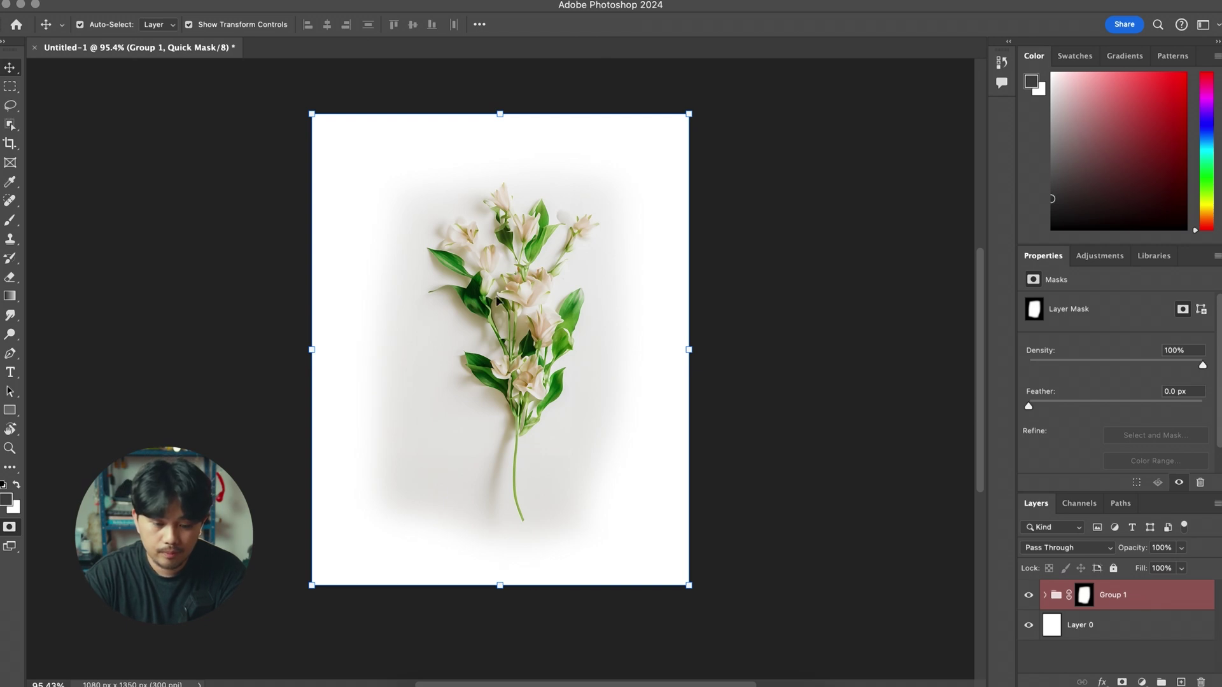
click(8, 504)
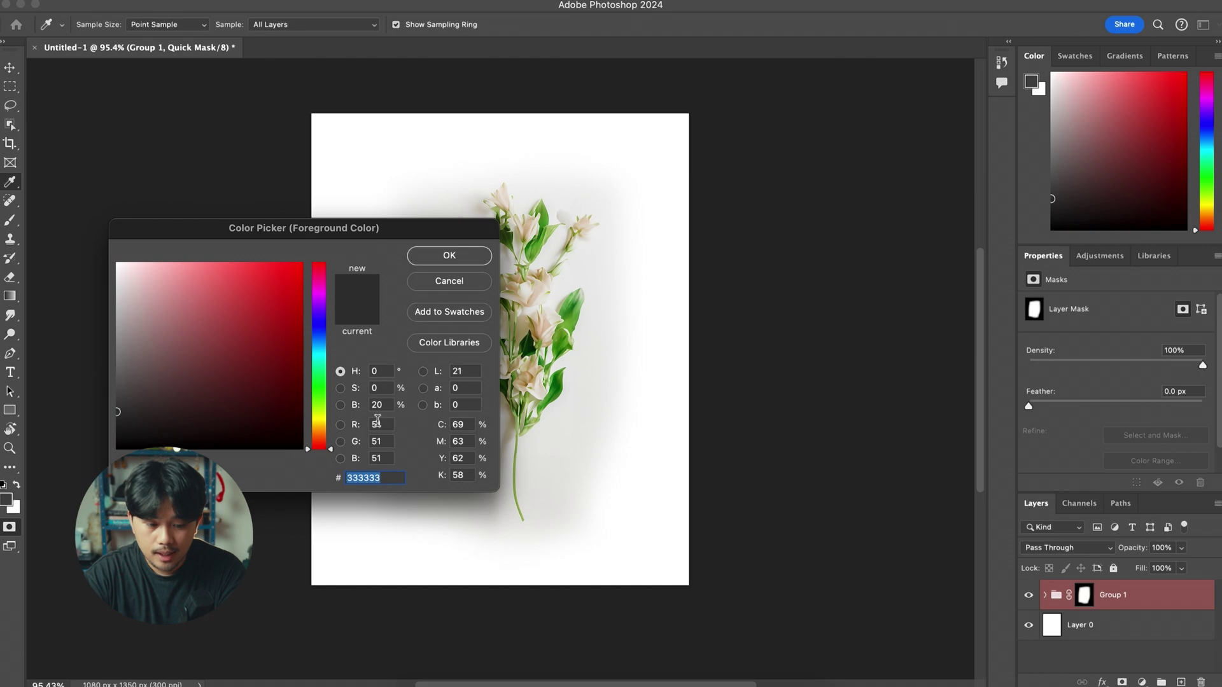
double_click(385, 406)
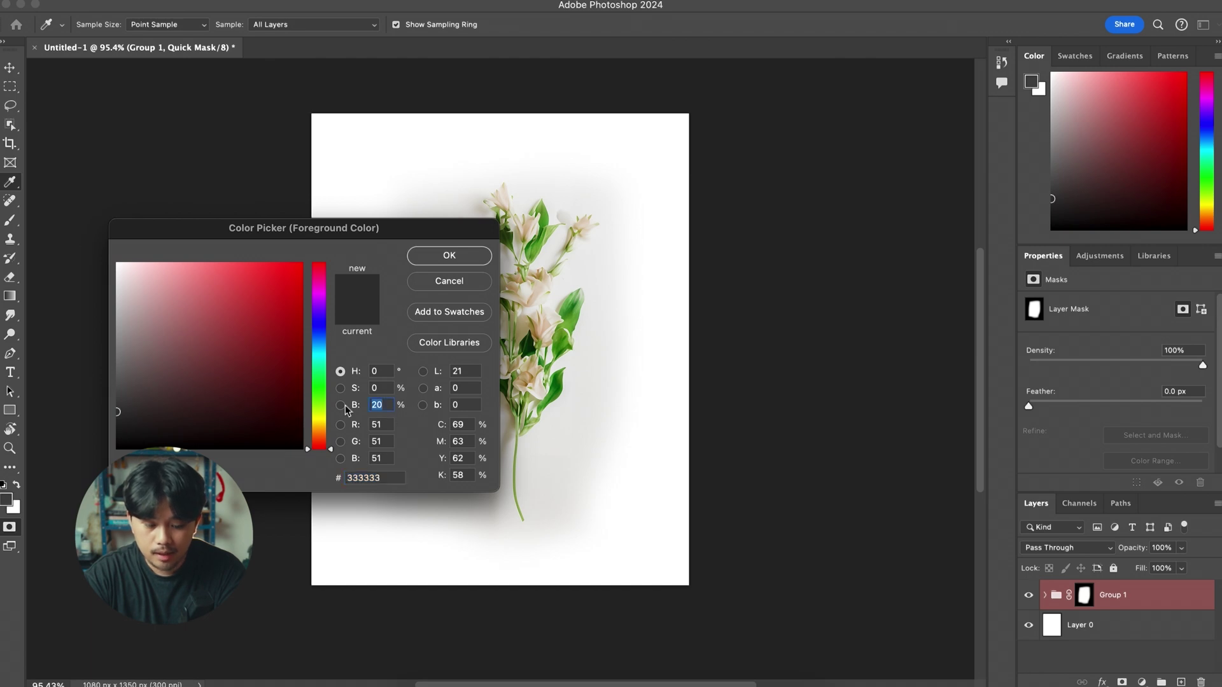
key(shift+Up)
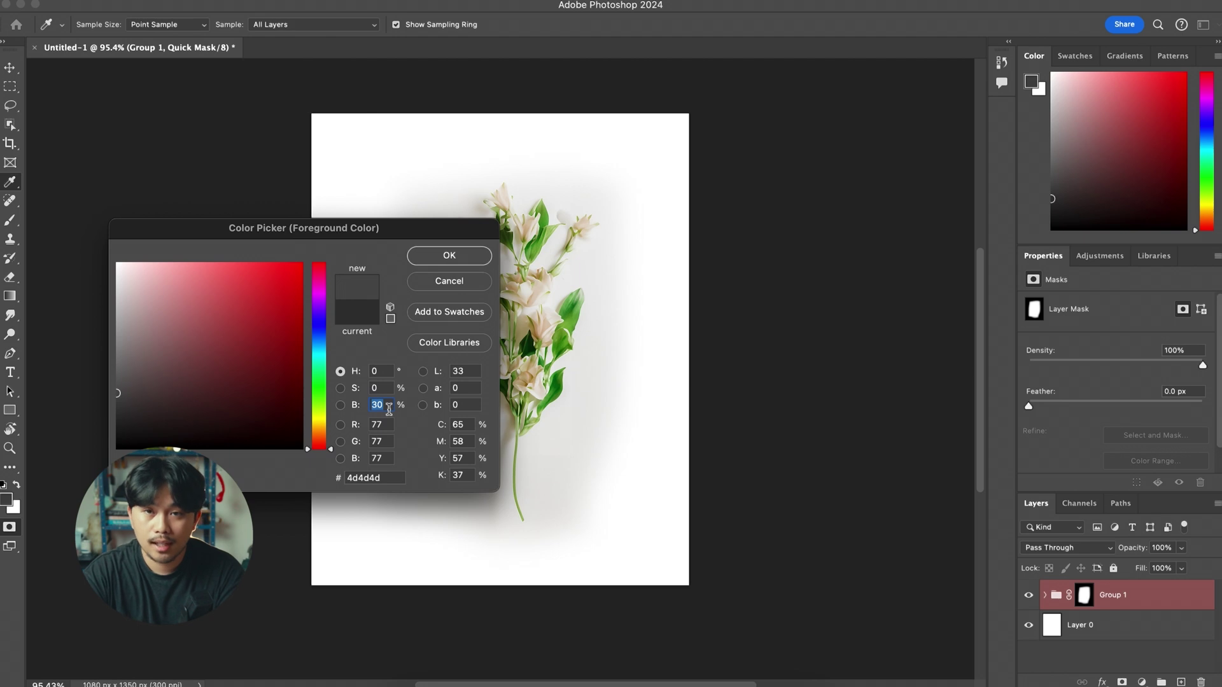
click(449, 256)
- Paint the quick mask over the flower photo with the Hard Round brush
key(v)
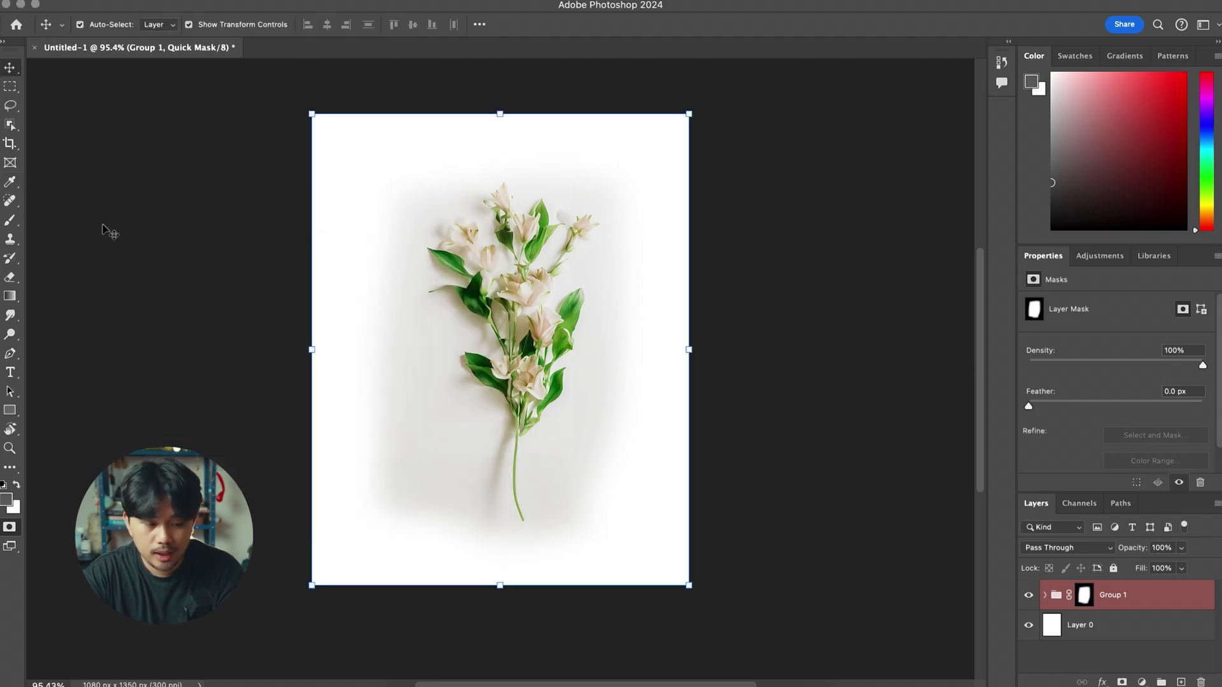
click(11, 224)
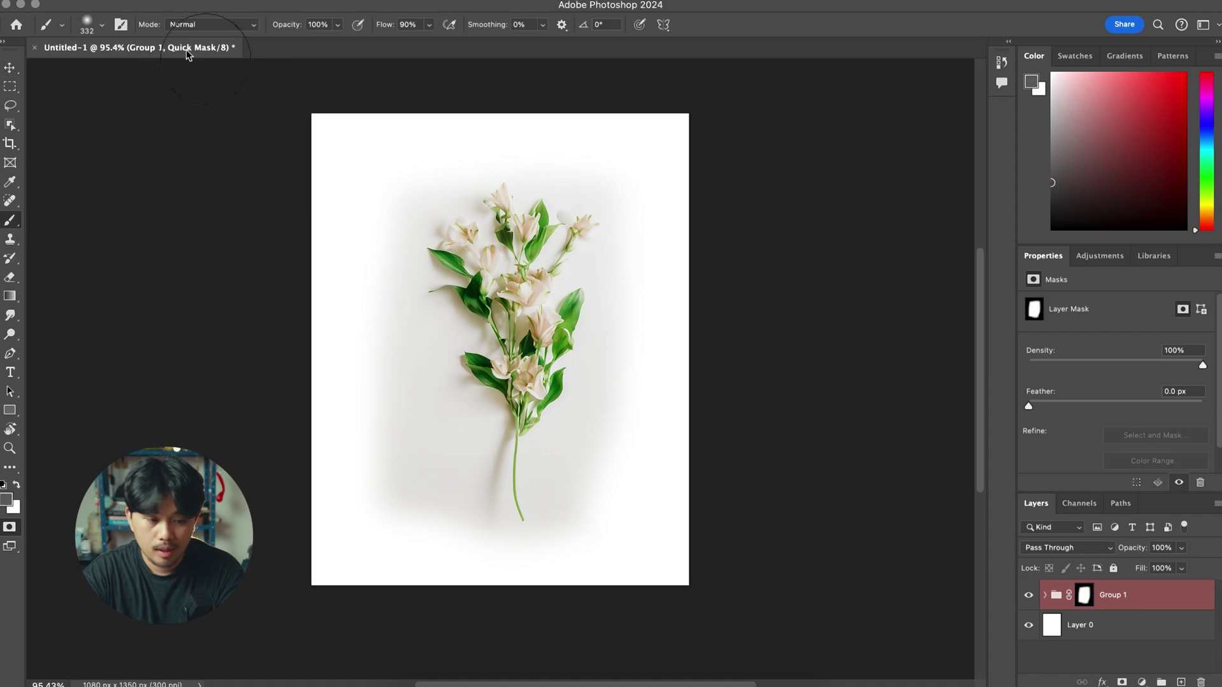
click(95, 27)
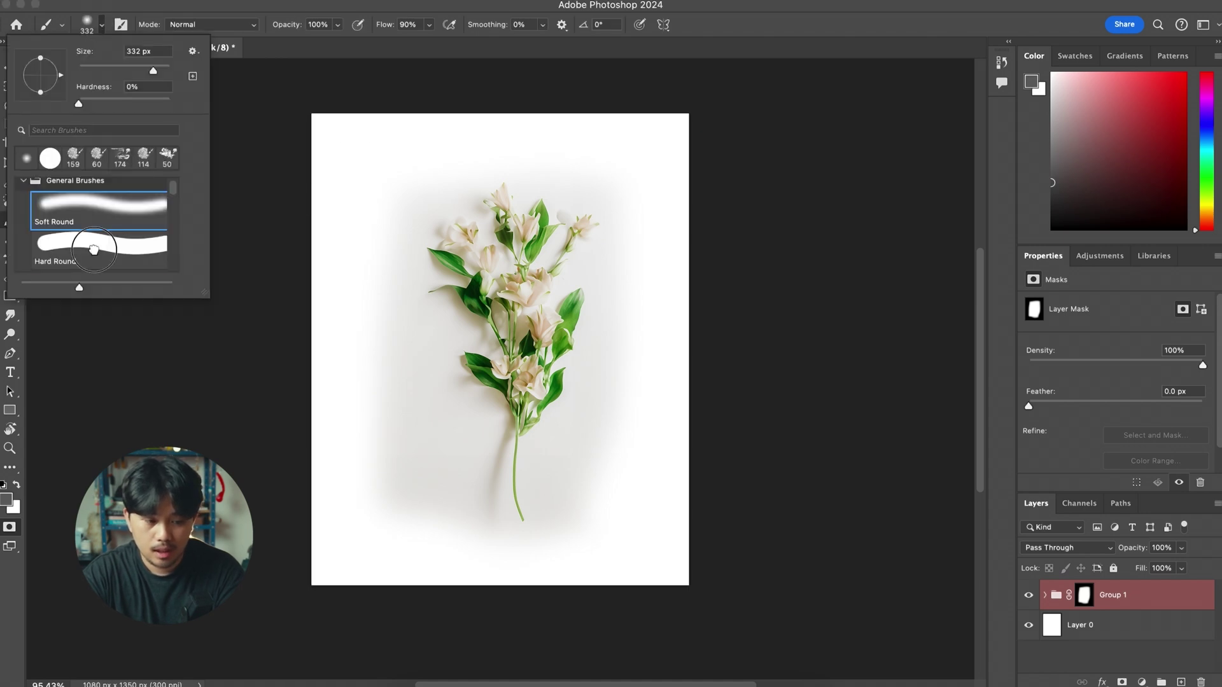
click(95, 249)
mouse_move(387, 164)
mouse_down()
mouse_move(344, 146)
mouse_move(676, 124)
mouse_move(692, 140)
mouse_move(693, 467)
mouse_move(719, 597)
mouse_move(601, 559)
mouse_move(338, 567)
mouse_move(366, 243)
mouse_move(354, 208)
mouse_move(675, 180)
mouse_move(678, 438)
mouse_move(650, 522)
mouse_move(452, 499)
mouse_move(409, 373)
mouse_move(481, 213)
mouse_move(624, 327)
mouse_move(425, 371)
mouse_up()
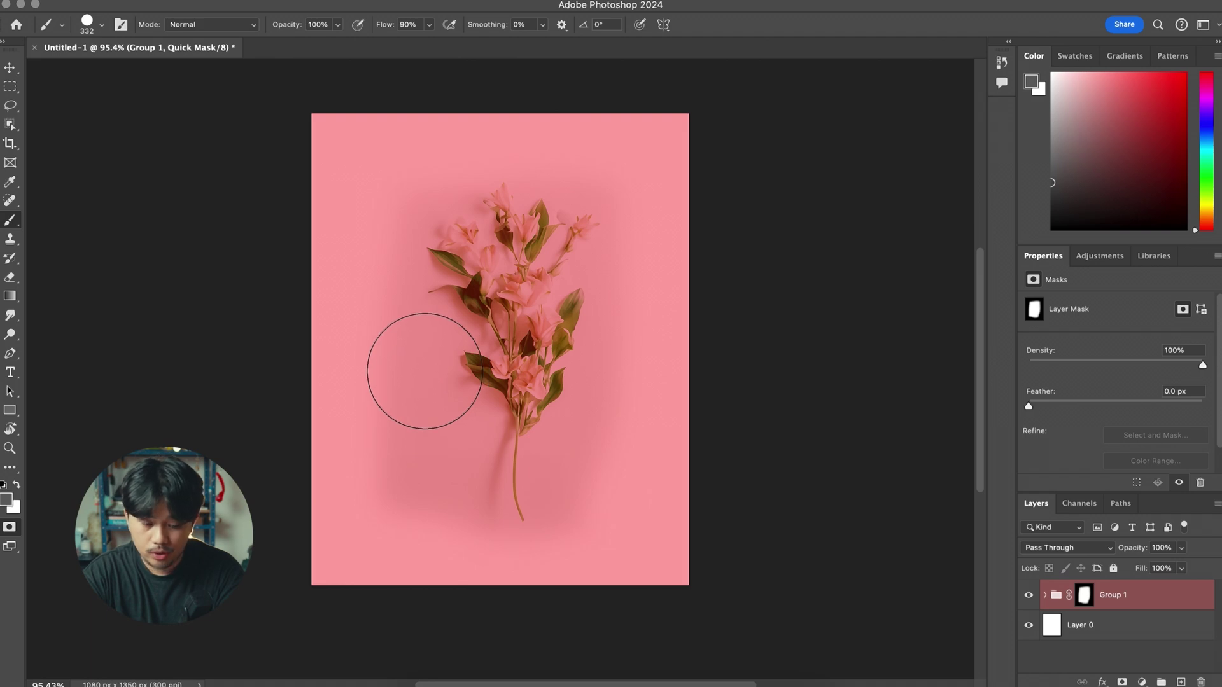
- Convert the quick mask to a selection and generate a 'watercolor' fill over it
key(q)
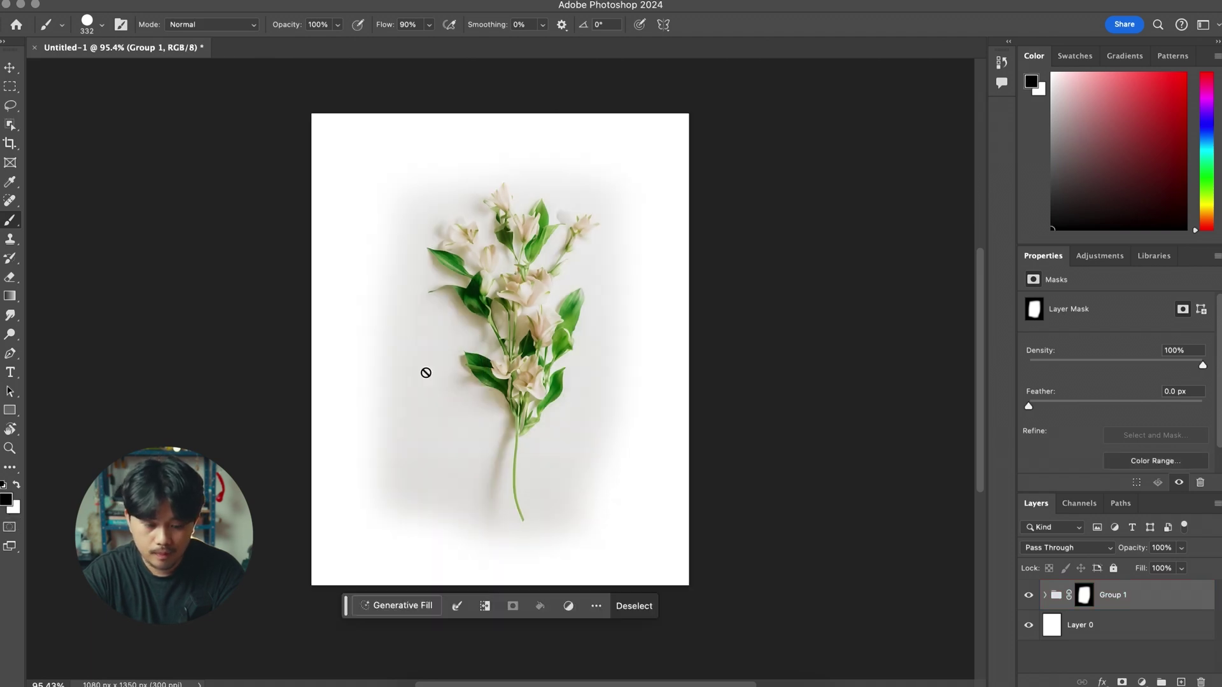
click(413, 609)
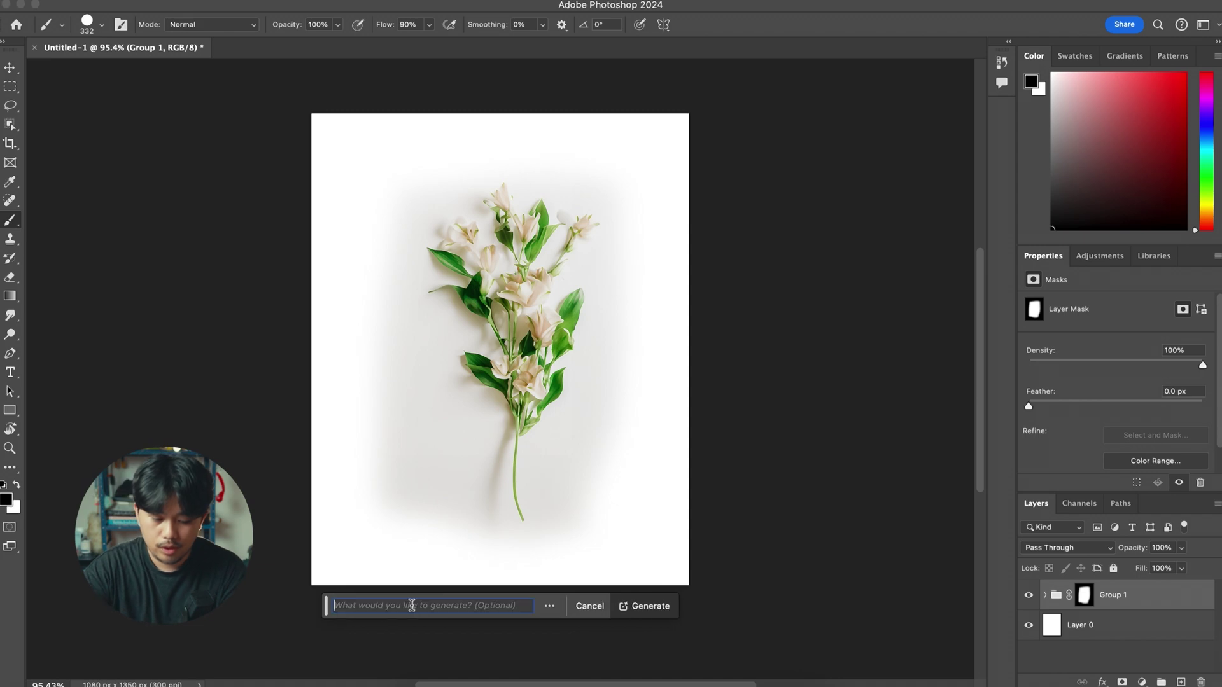
text(watercolor painting)
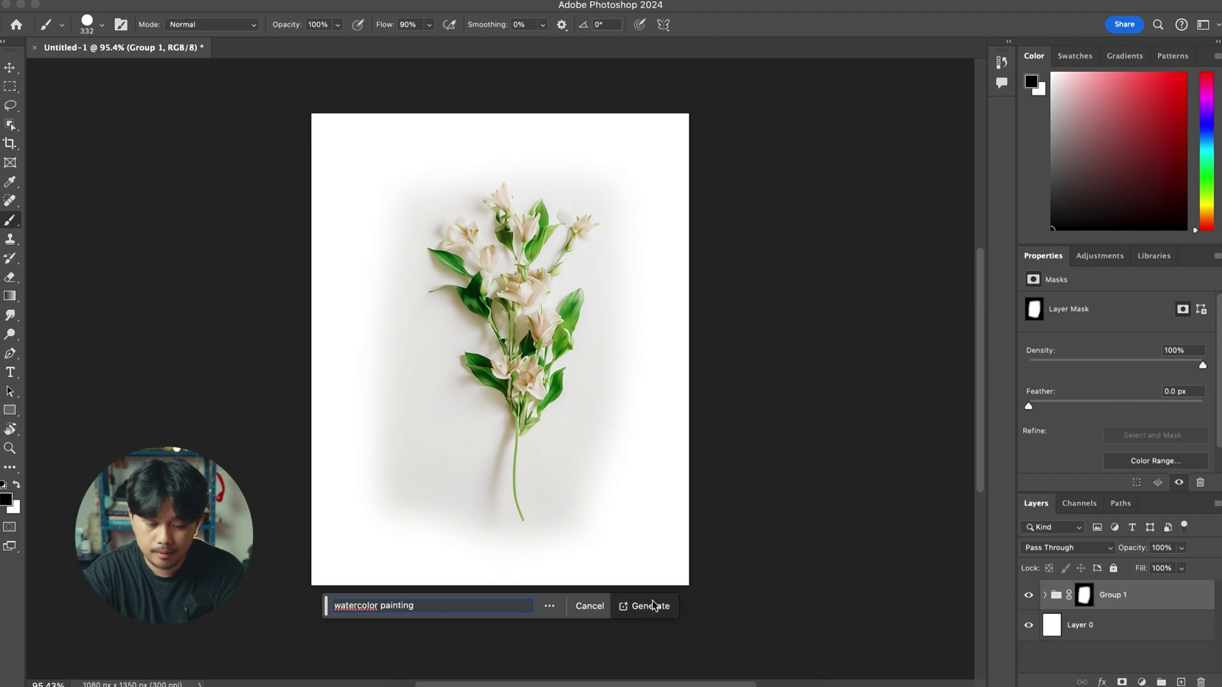
click(652, 605)
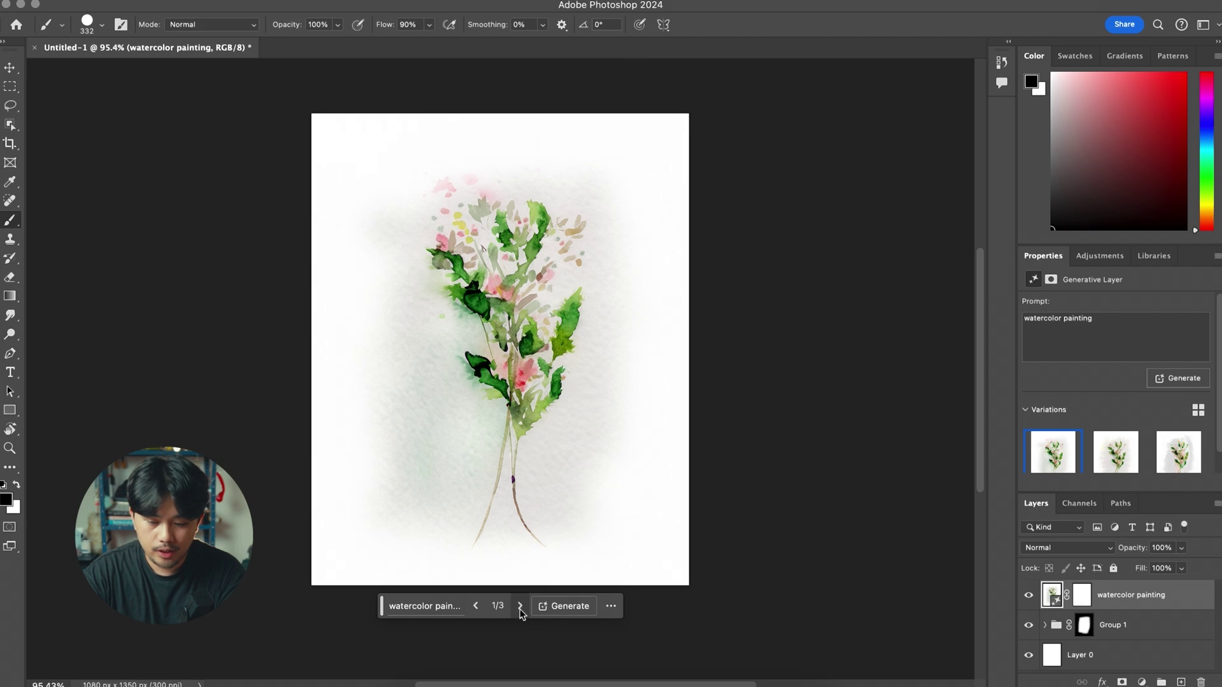
- Cycle through the results and keep the second watercolor variation with the pink-flowered sprig
click(520, 608)
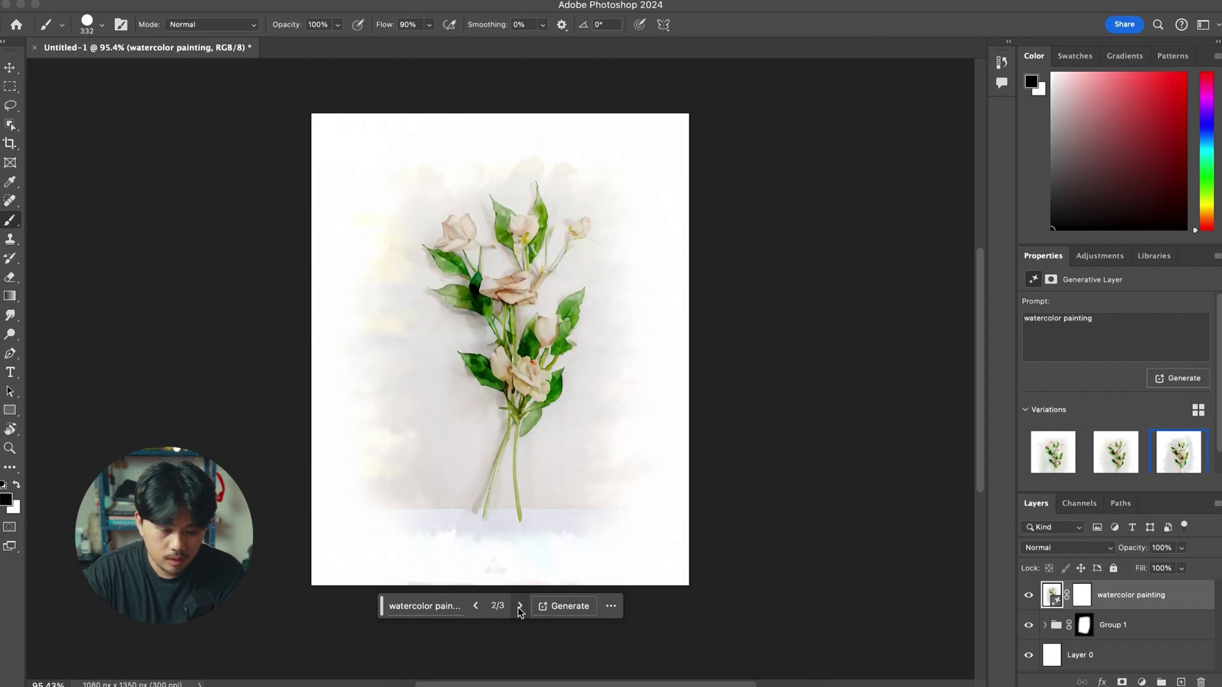
click(520, 608)
click(519, 608)
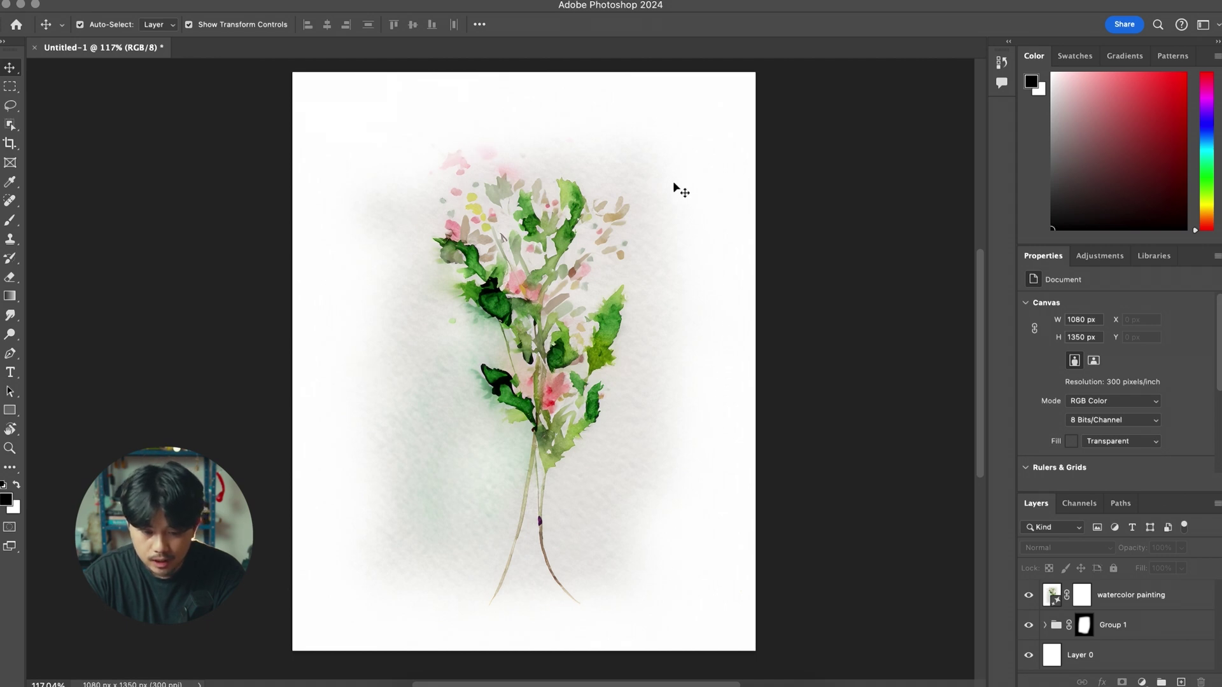
click(1133, 601)
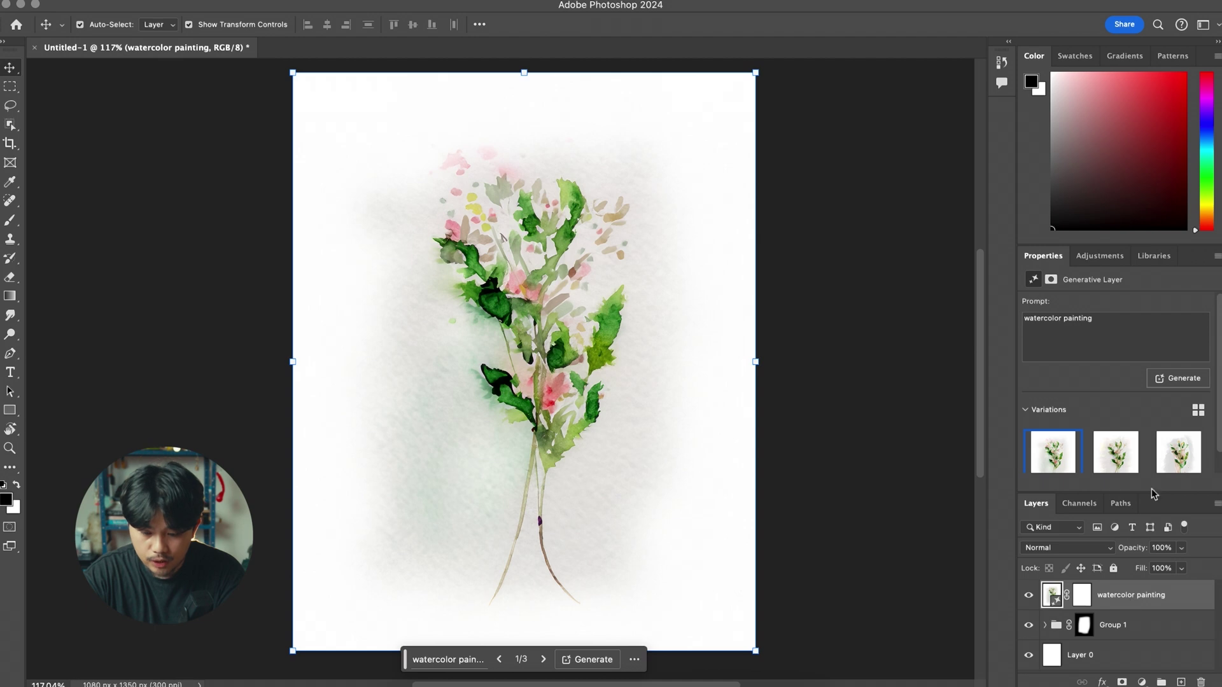
click(545, 659)
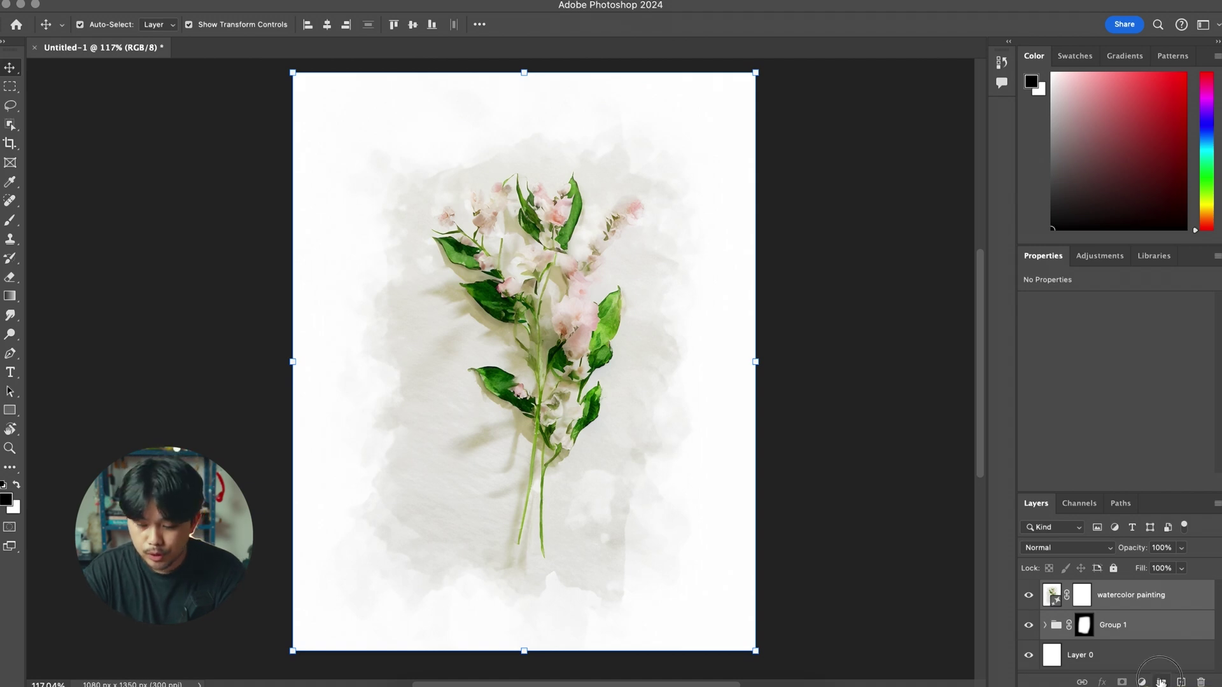
- Group the watercolor and flower layers, name the group 'flower', and hide it
click(1160, 681)
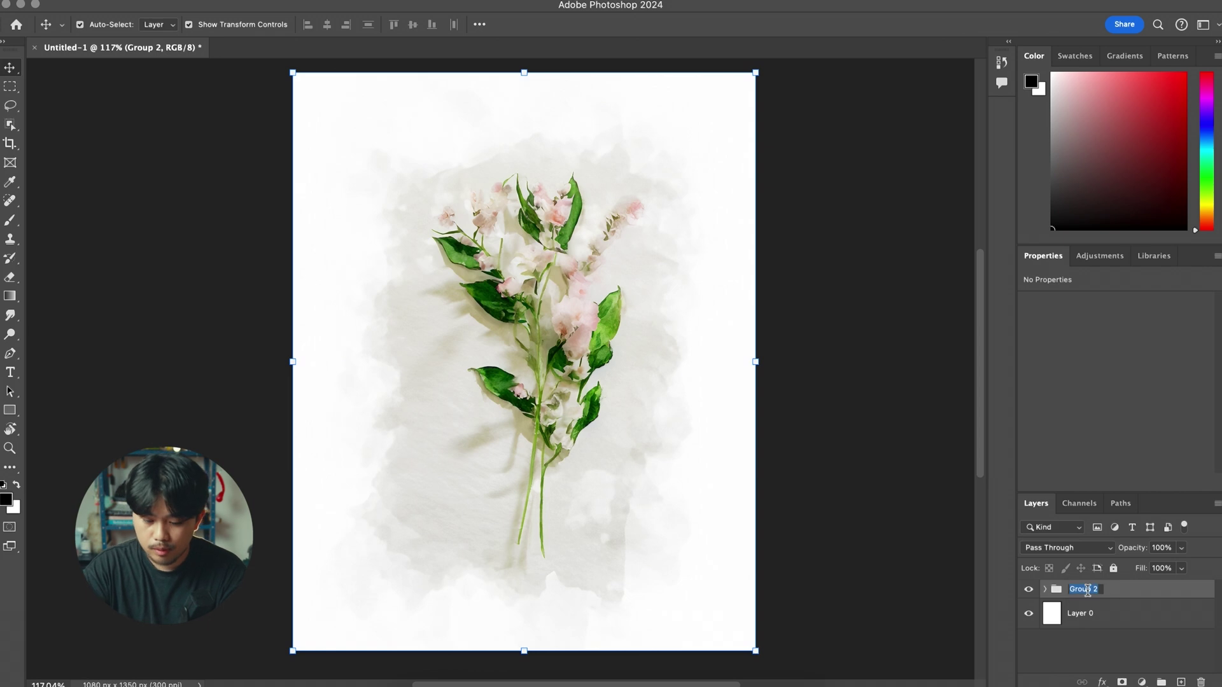
key(BackSpace)
text(flower)
key(Return)
click(1029, 589)
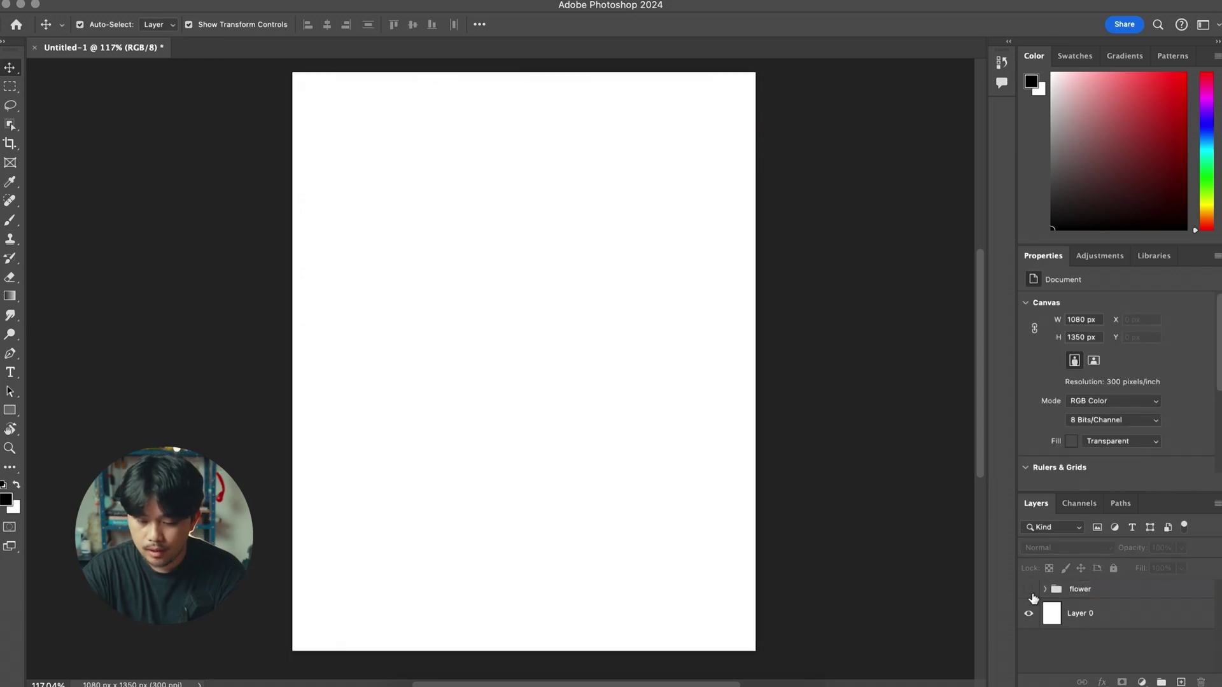
- Fill the whole canvas with a generated 'red cabin, lake, mountains' scene, using variation 2
click(10, 89)
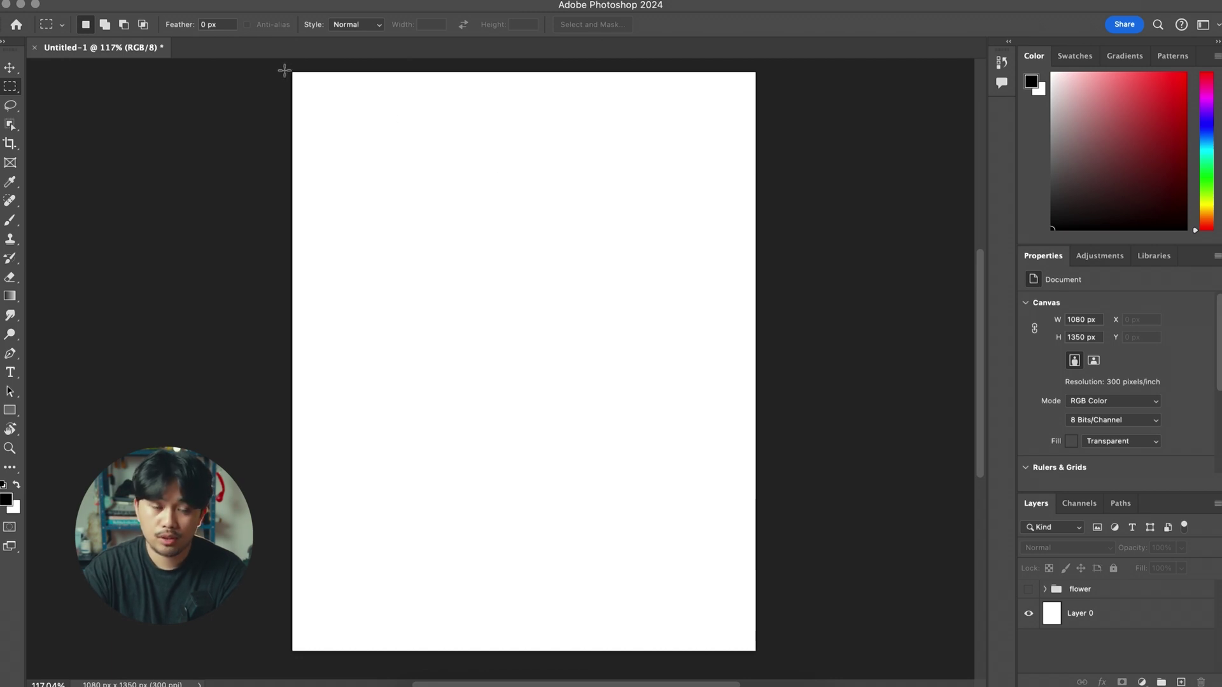
drag(283, 70, 796, 665)
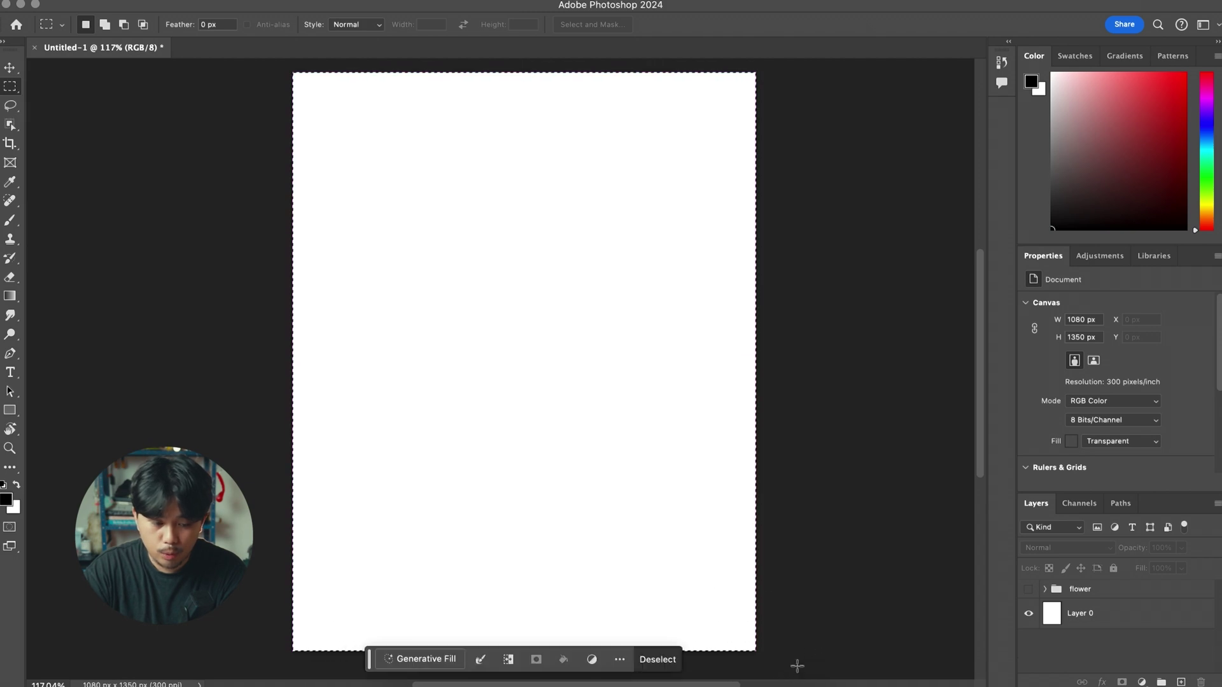
click(425, 658)
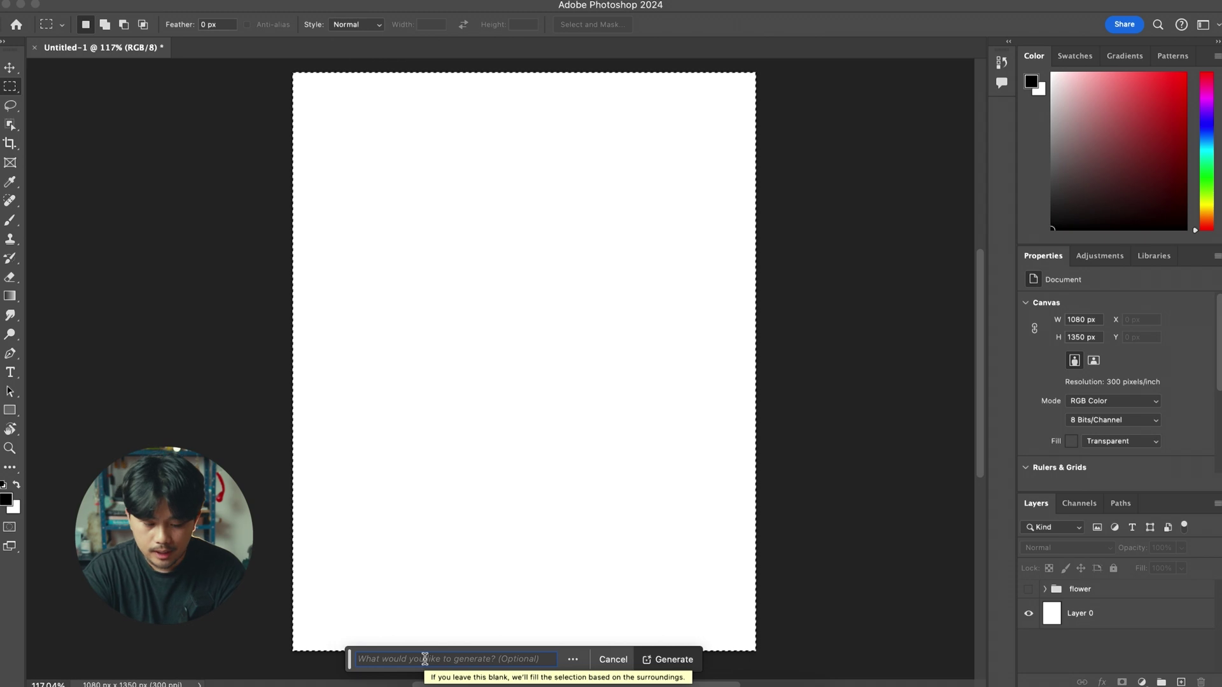
text(red cab)
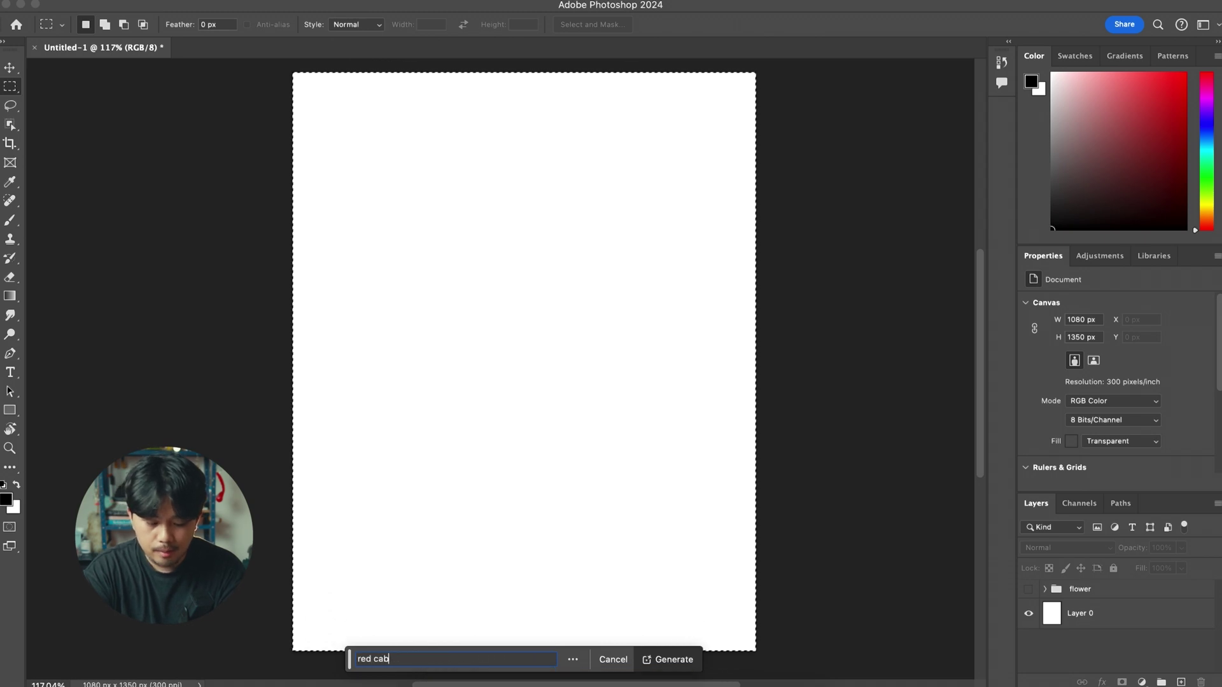
text(in, lake, moun)
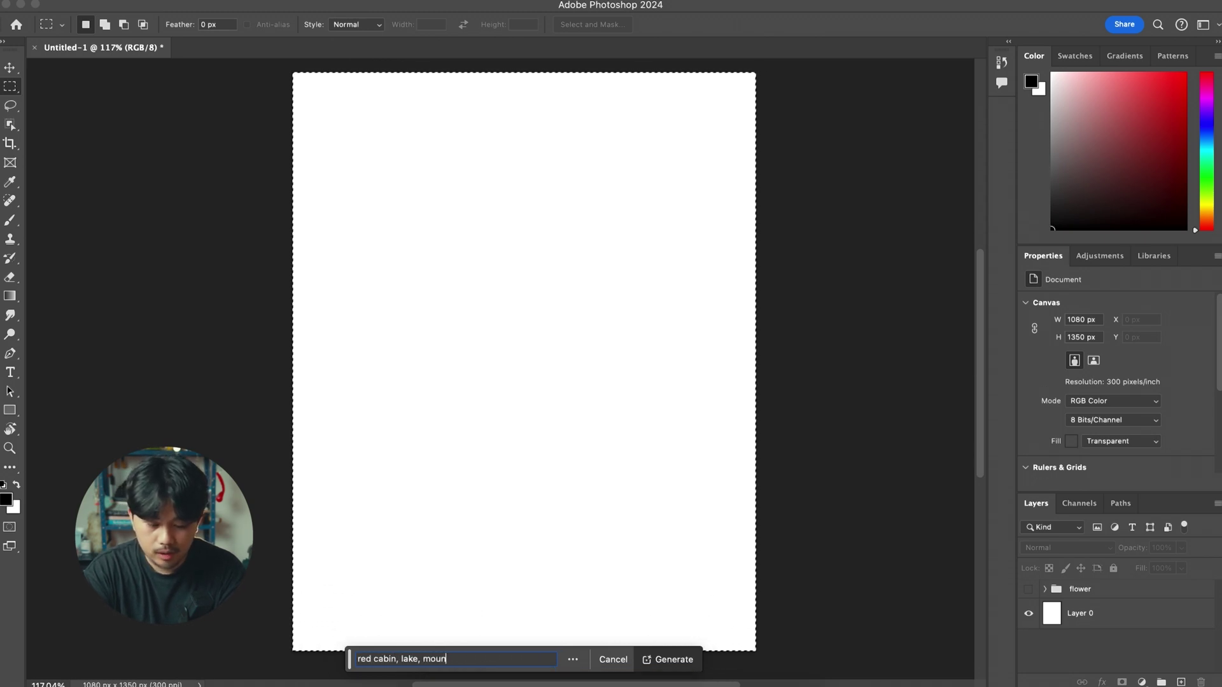
text(tains)
key(Return)
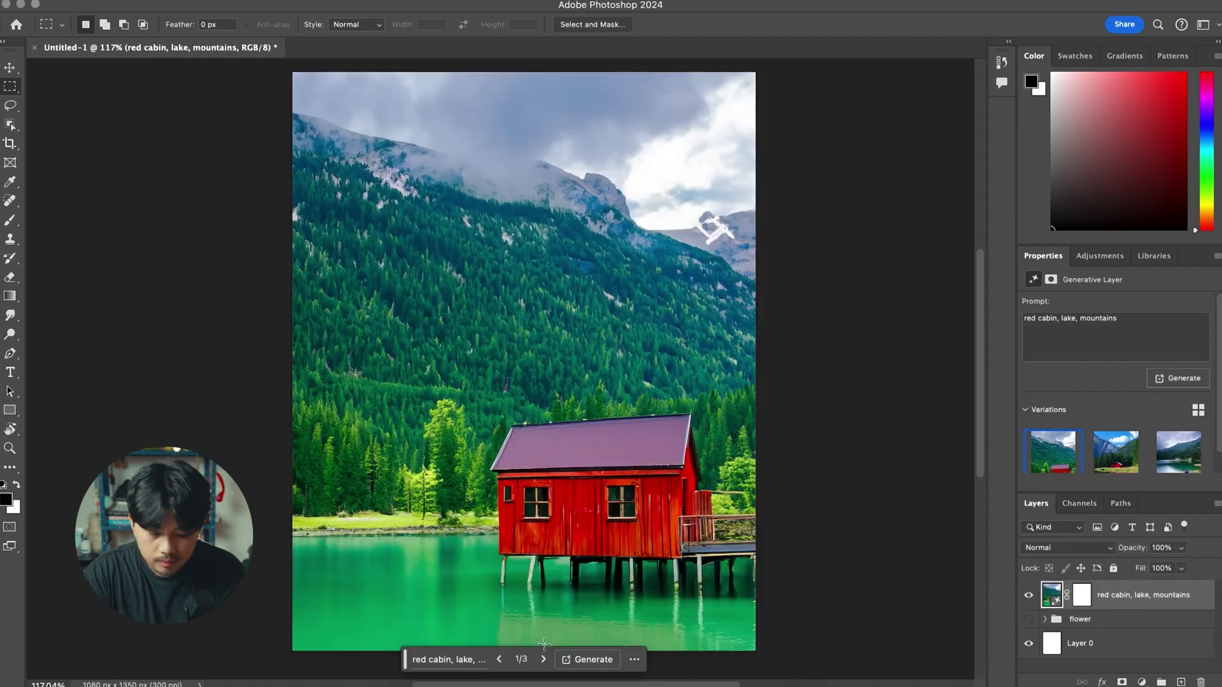
click(544, 659)
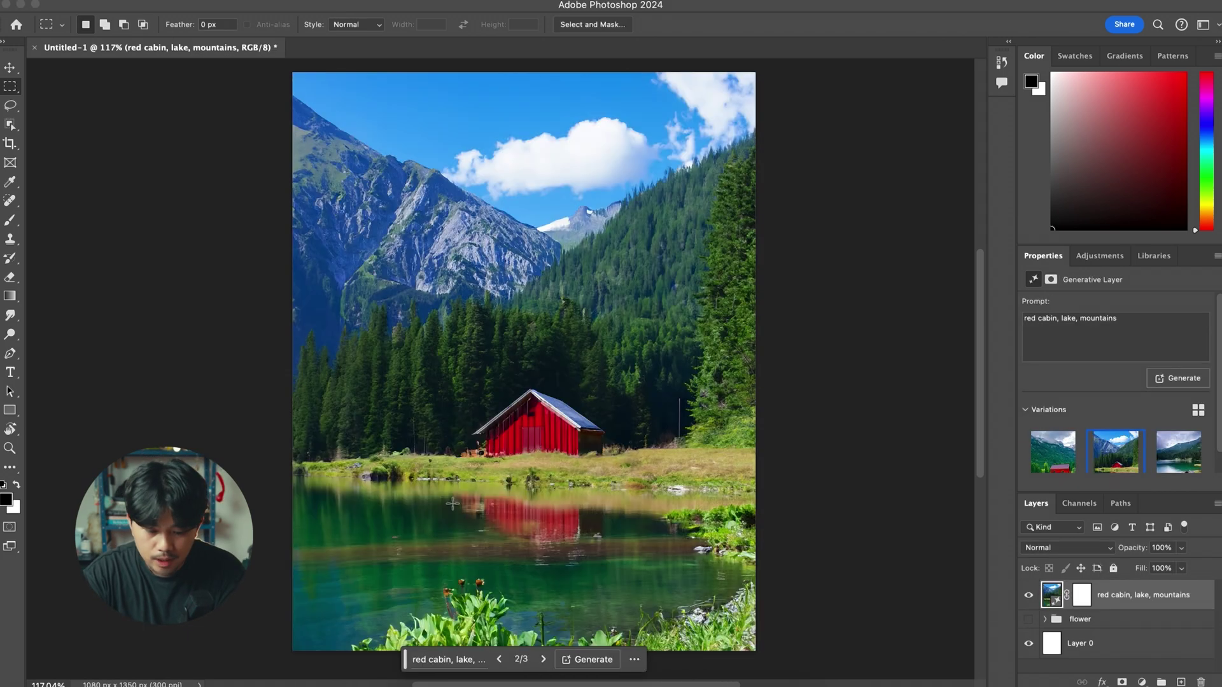
- Scale the cabin scene down to about 81% and centre it on the canvas
key(v)
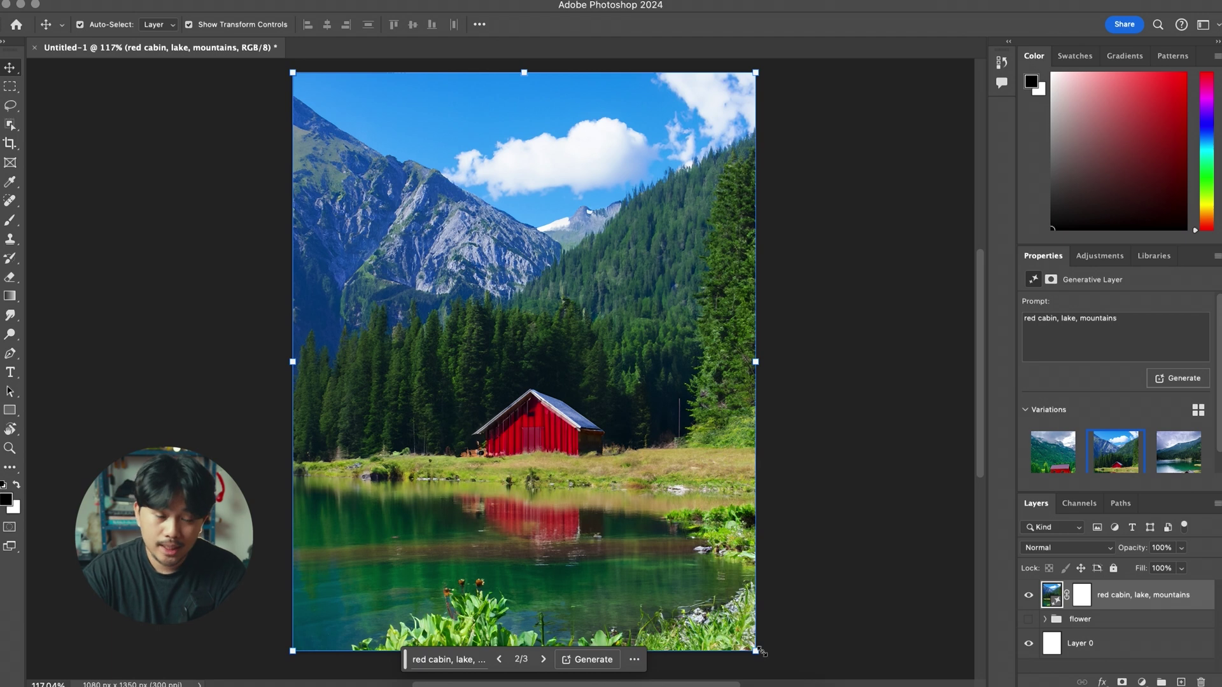
drag(759, 651, 667, 540)
drag(551, 384, 594, 435)
- Paint on the cabin layer's mask to hide the sky and the bottom of the photo
key(b)
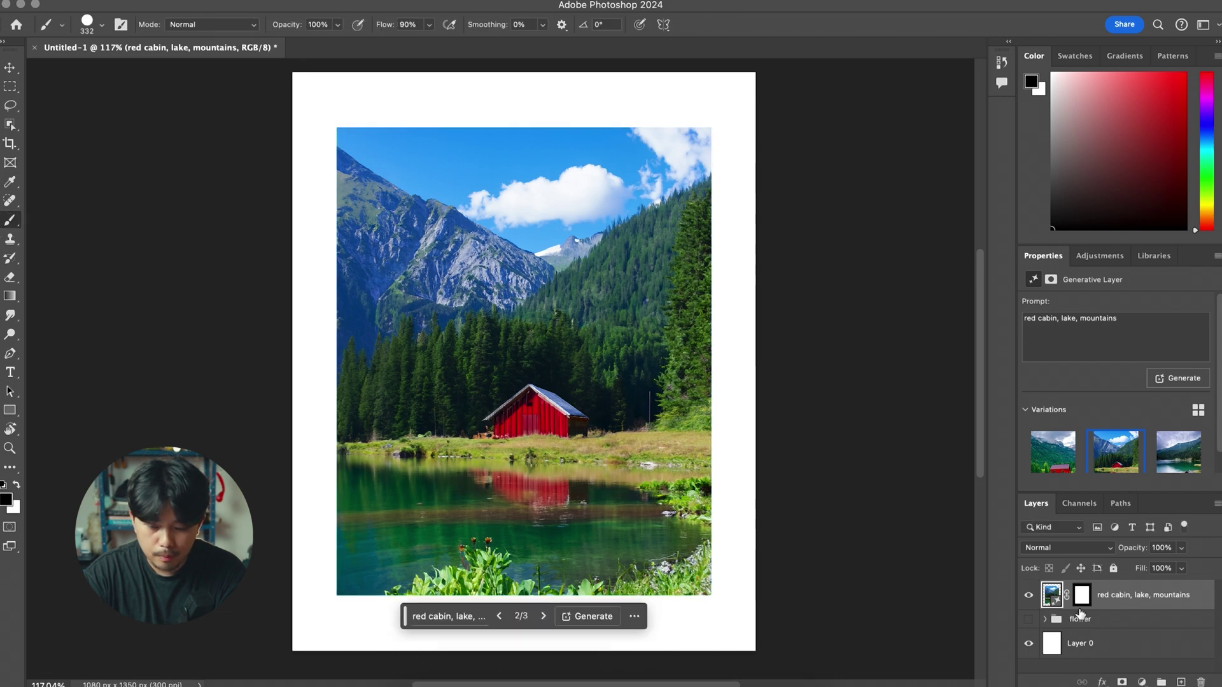
click(1082, 600)
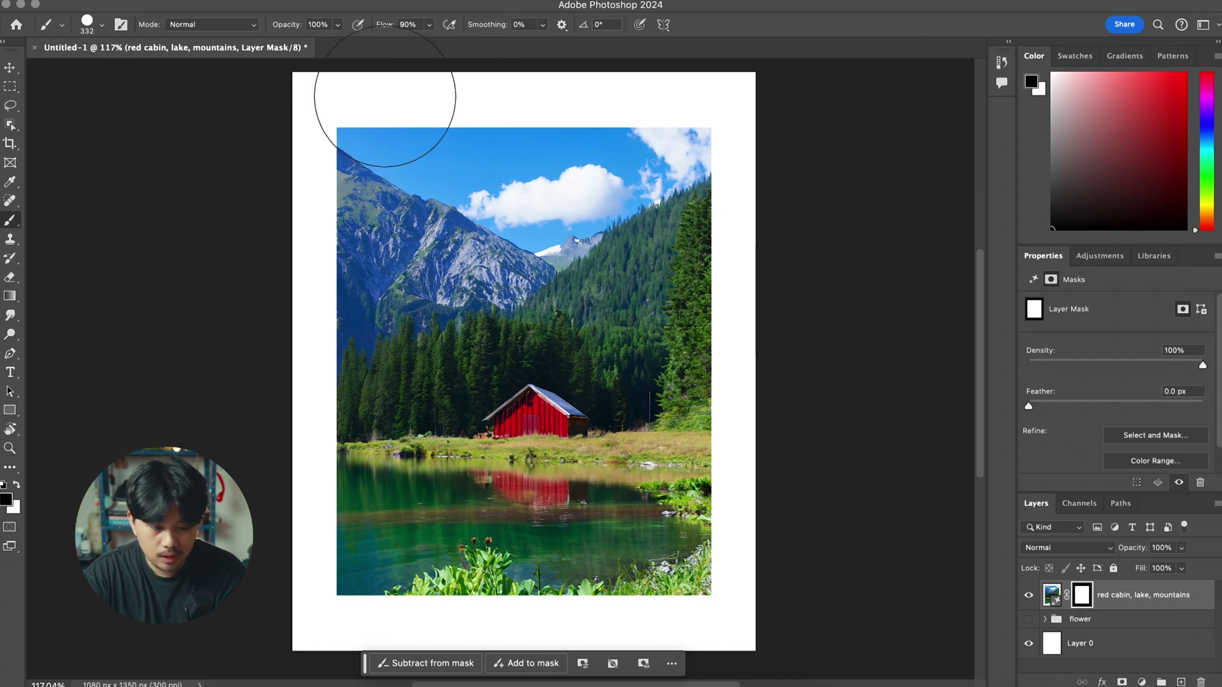
mouse_move(380, 82)
mouse_down()
mouse_move(534, 178)
mouse_move(674, 117)
mouse_up()
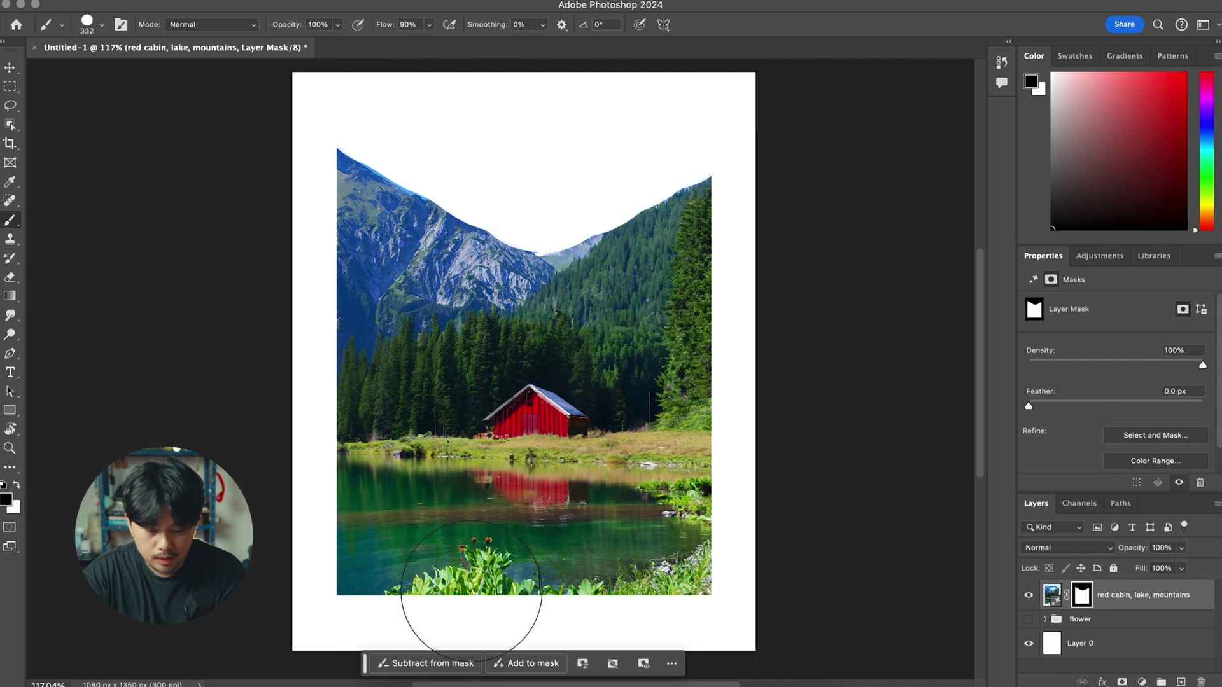
click(102, 24)
drag(127, 65, 112, 71)
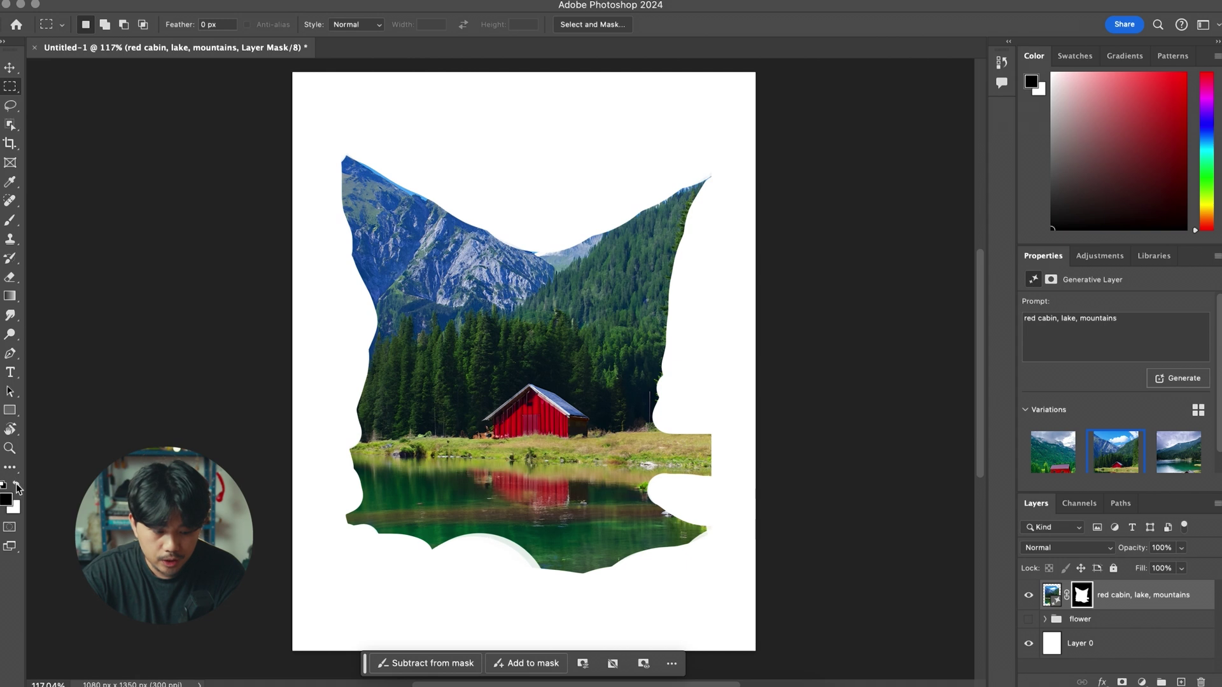
- Paint white on the mask at about 50% opacity to softly bring back the mountain's left edge
click(17, 487)
click(10, 220)
mouse_move(338, 24)
mouse_down()
mouse_move(336, 41)
mouse_move(303, 46)
mouse_up()
mouse_move(338, 153)
mouse_down()
mouse_move(357, 354)
mouse_move(349, 524)
mouse_move(415, 544)
mouse_move(703, 178)
mouse_up()
- Paint black at 58% opacity to fade the mask's left edge and the mountain ridge band
click(16, 487)
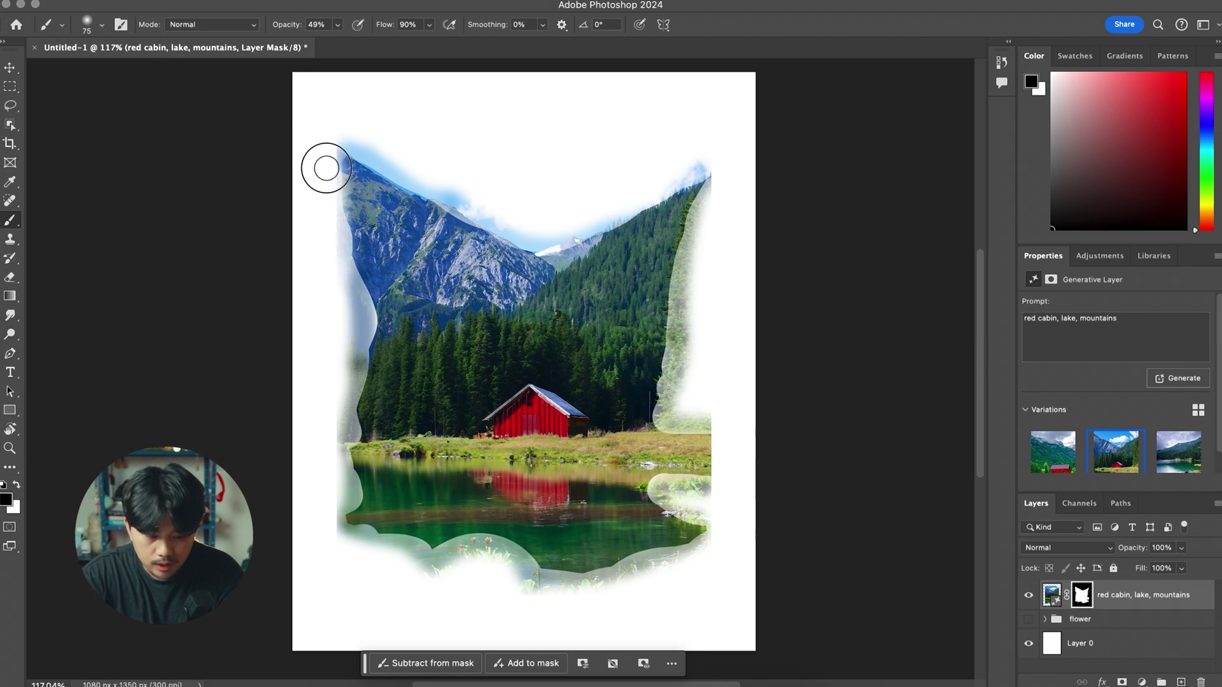
key(5)
key(8)
shift+click(355, 172)
mouse_move(434, 228)
mouse_down()
mouse_move(551, 250)
mouse_move(655, 206)
mouse_move(671, 235)
mouse_move(653, 399)
mouse_move(694, 432)
mouse_move(702, 532)
mouse_move(663, 517)
mouse_move(588, 567)
mouse_move(564, 567)
mouse_move(483, 520)
mouse_move(359, 521)
mouse_move(374, 358)
mouse_up()
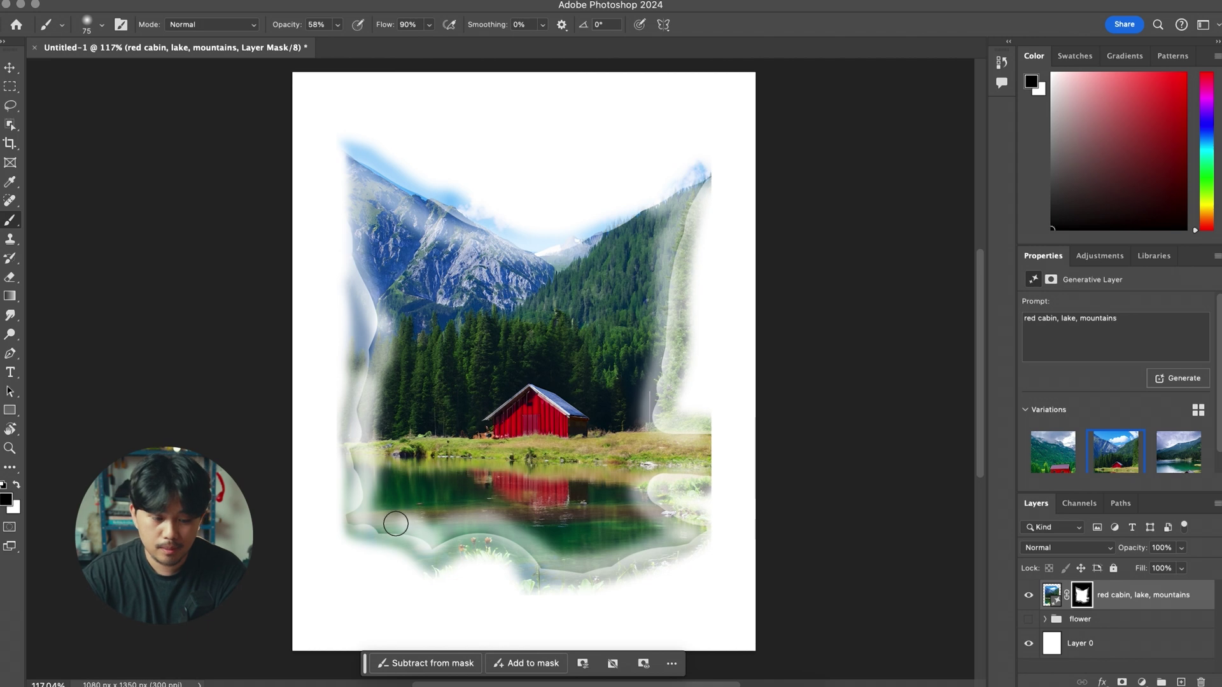
click(10, 68)
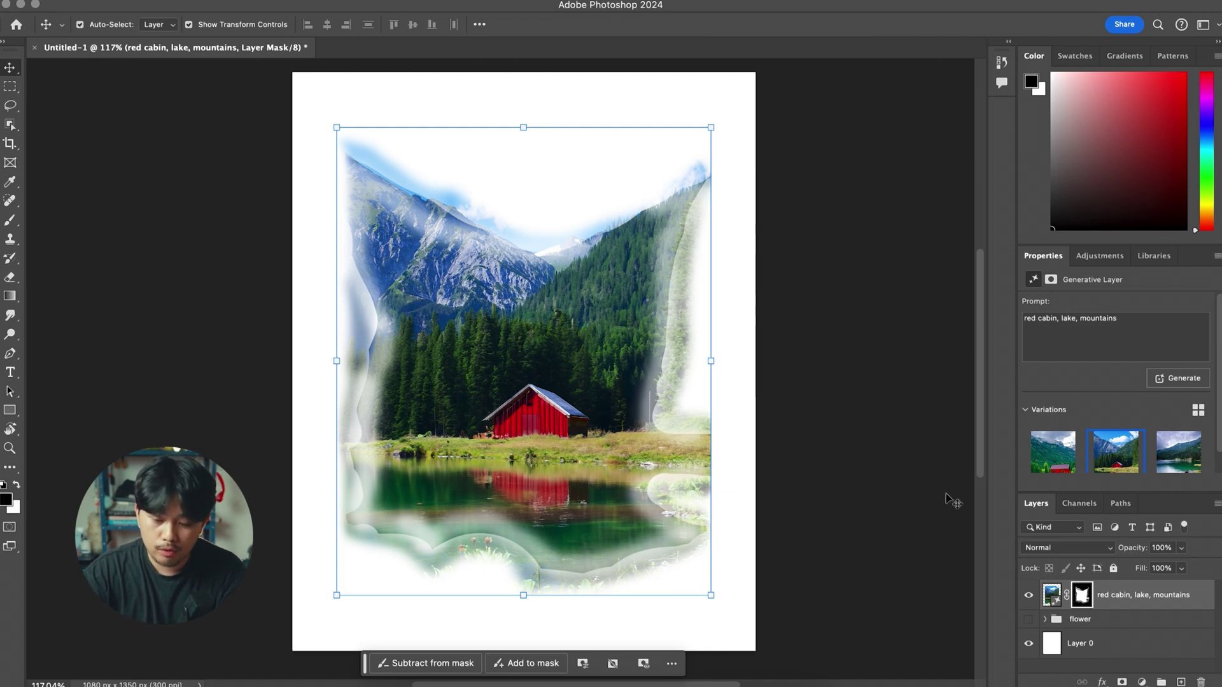
- Add a new Alpha 1 channel and set the foreground colour to dark grey, brightness 20 (#333333)
click(1082, 509)
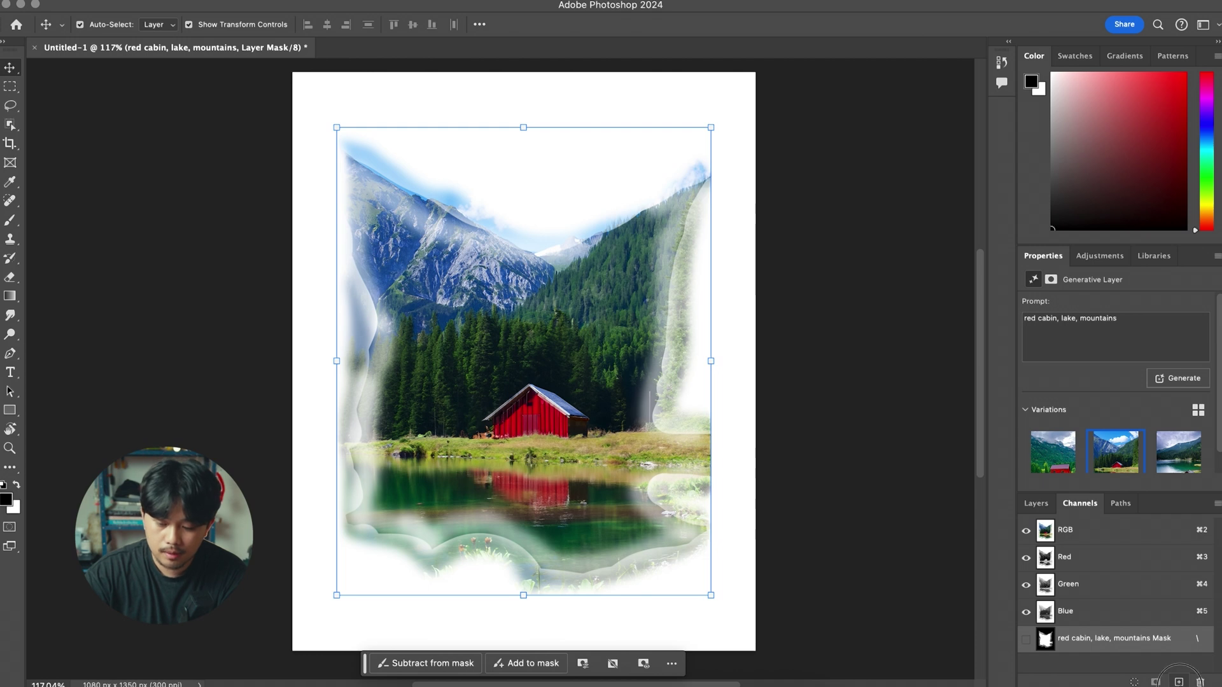
click(1179, 682)
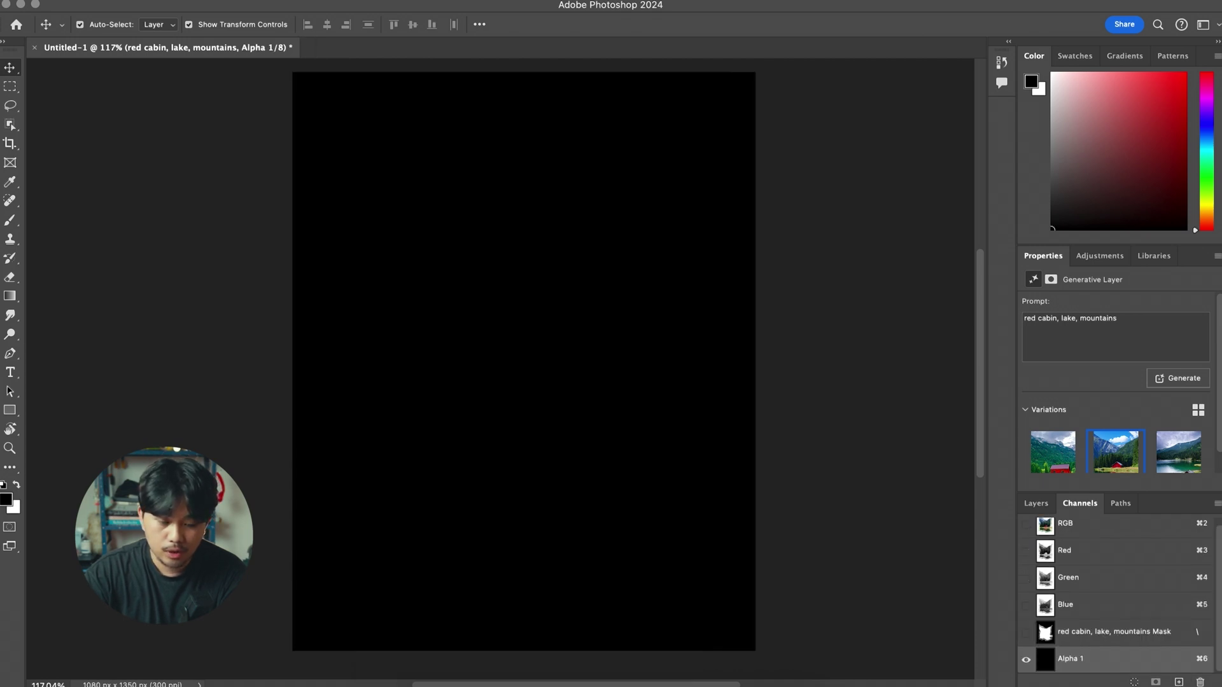
click(6, 500)
click(389, 404)
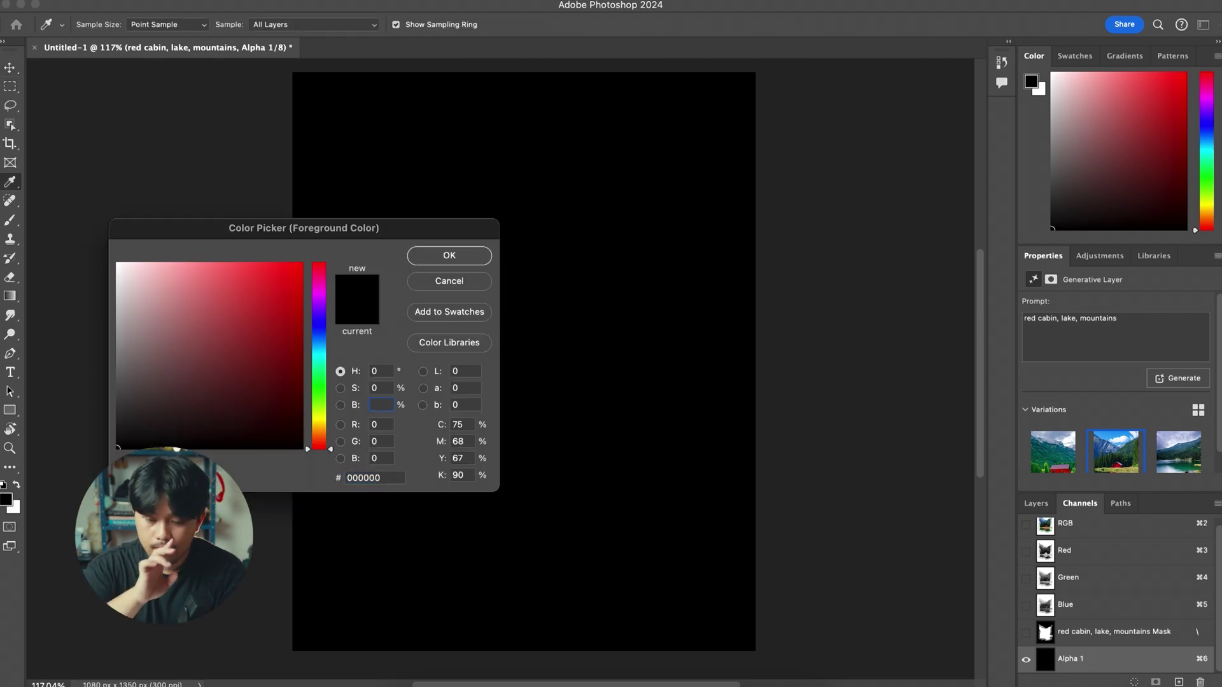
text(20)
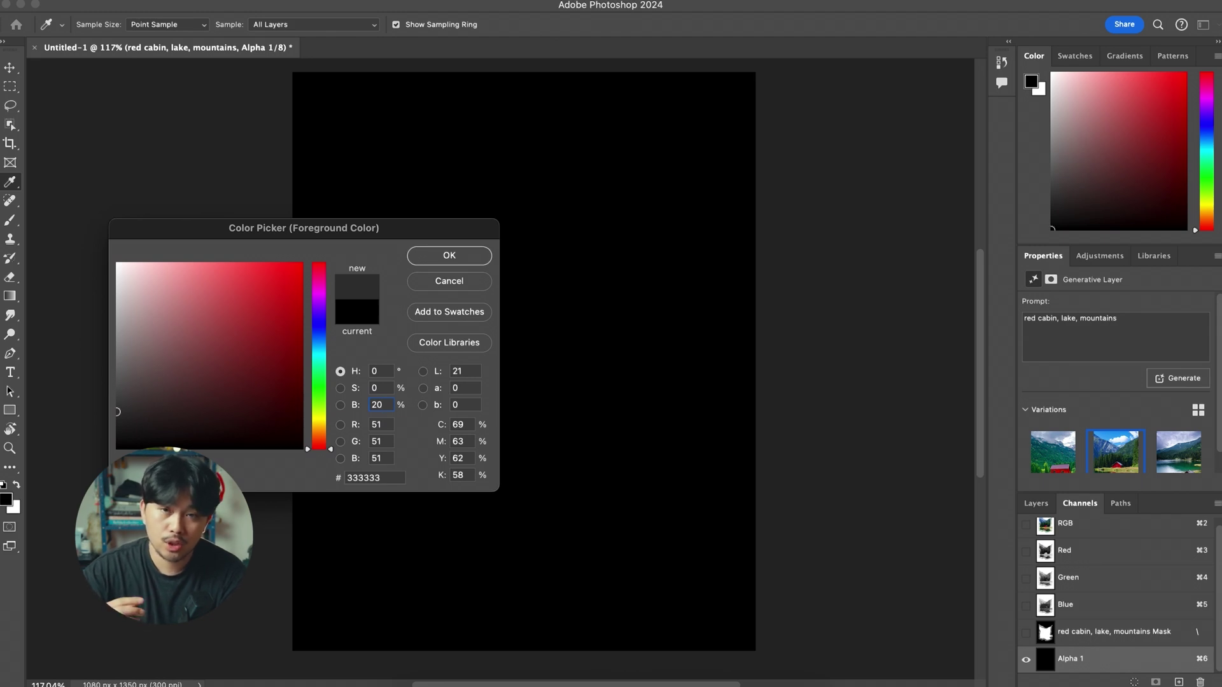
click(450, 256)
- Fill Alpha 1 with the dark grey and return to the RGB composite
key(v)
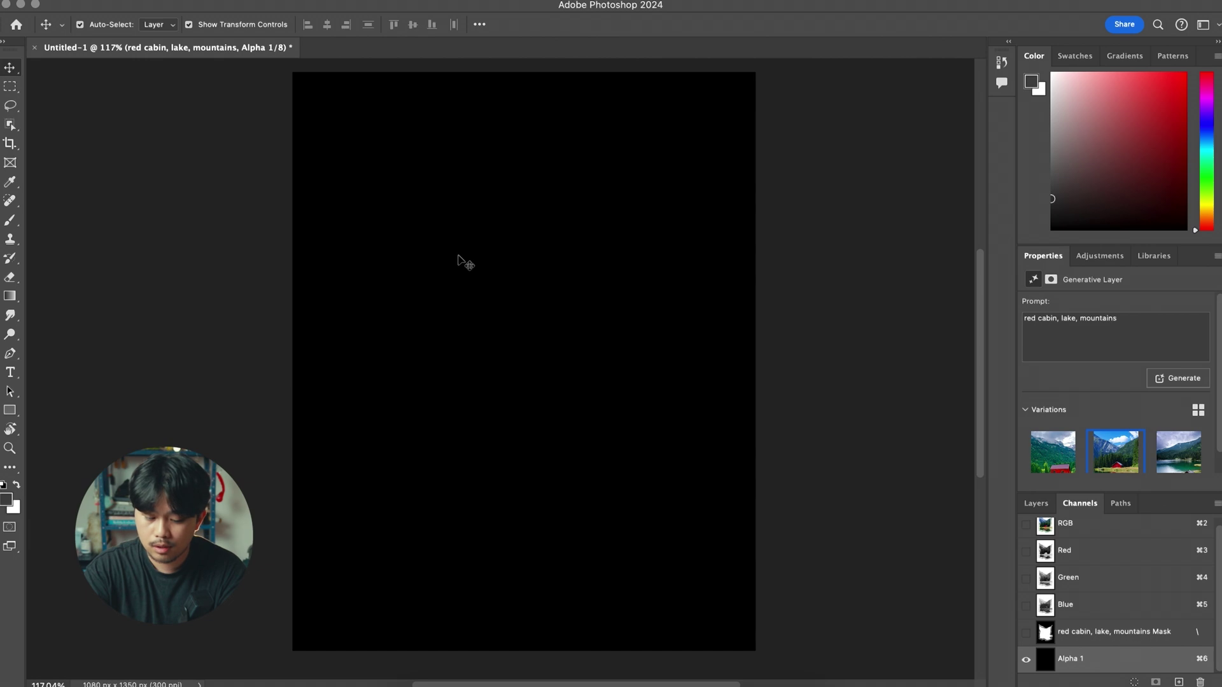
key(alt+BackSpace)
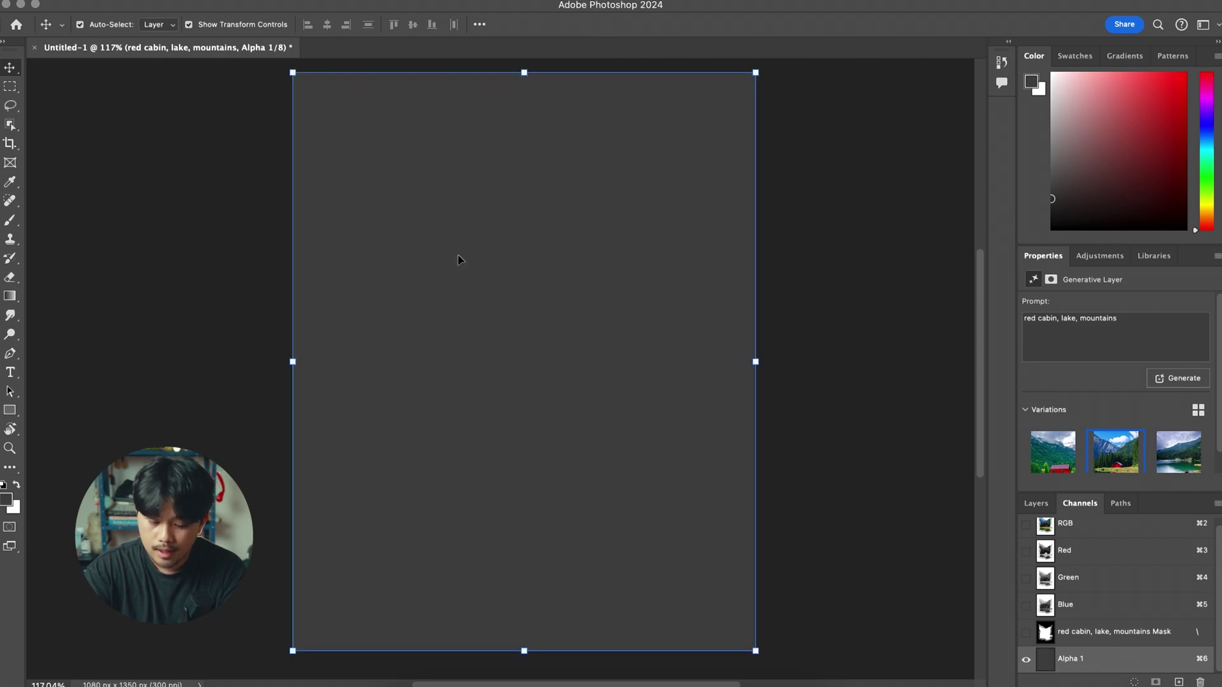
click(1082, 533)
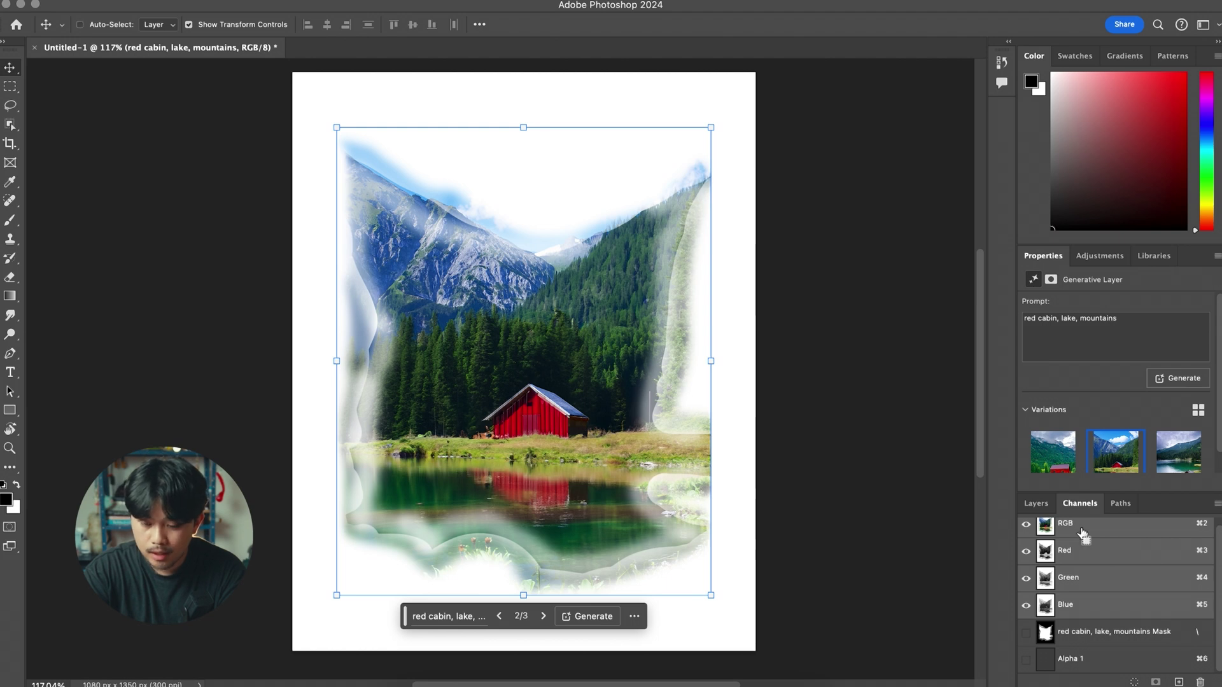
- Load Alpha 1 as a selection and generate a 'watercolor' fill over it
super+click(1082, 662)
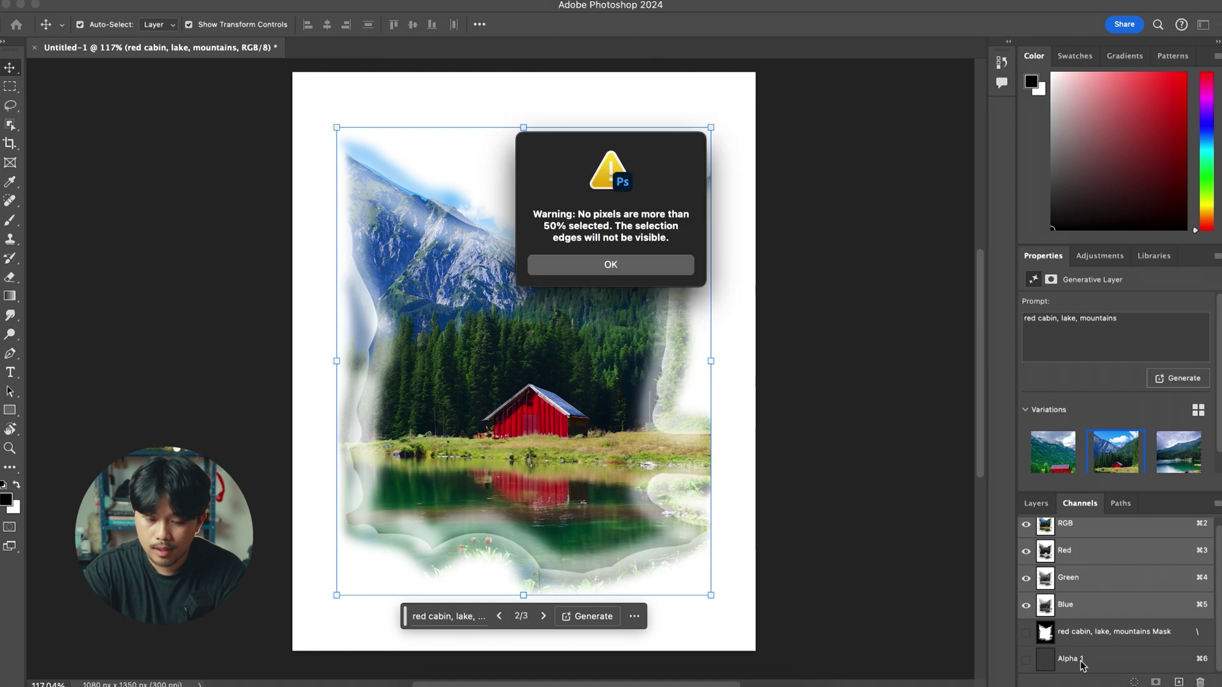
click(609, 267)
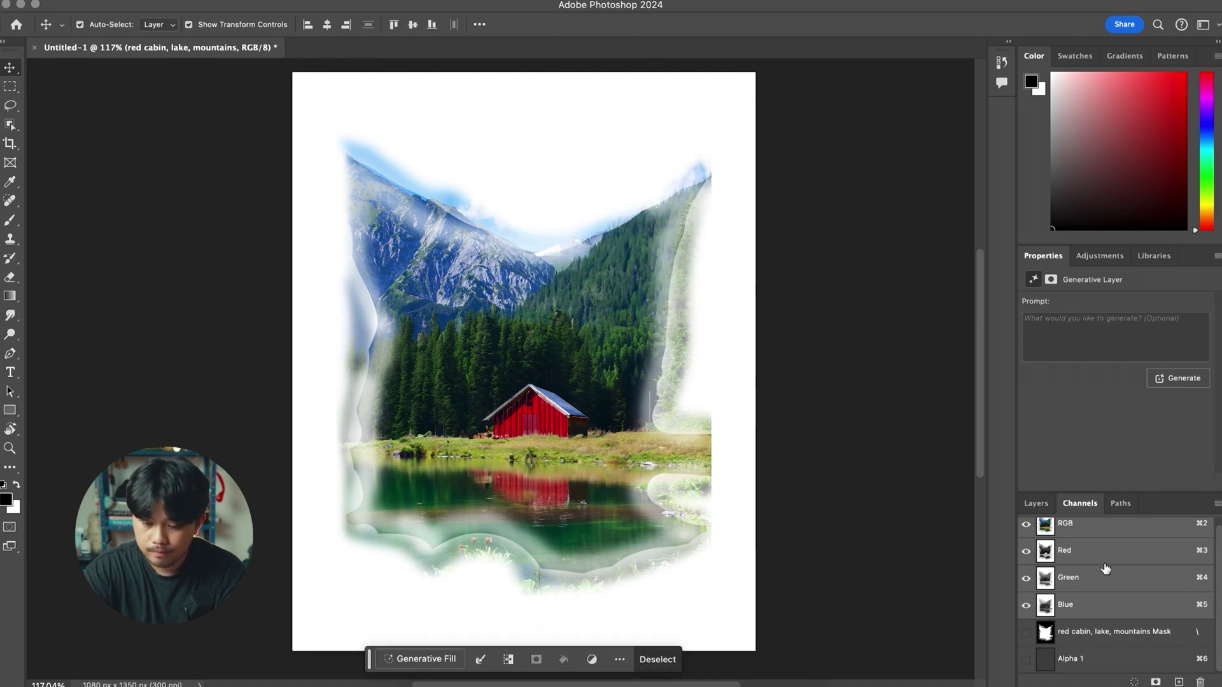
click(1041, 504)
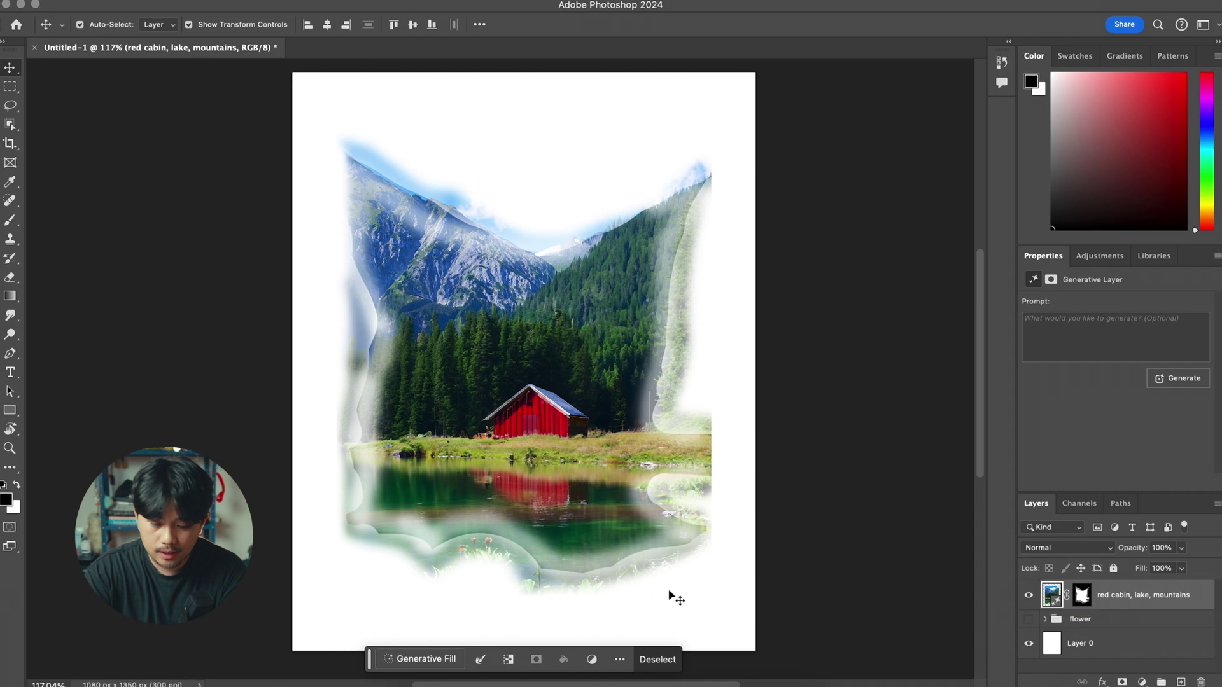
click(427, 660)
text(watercolor)
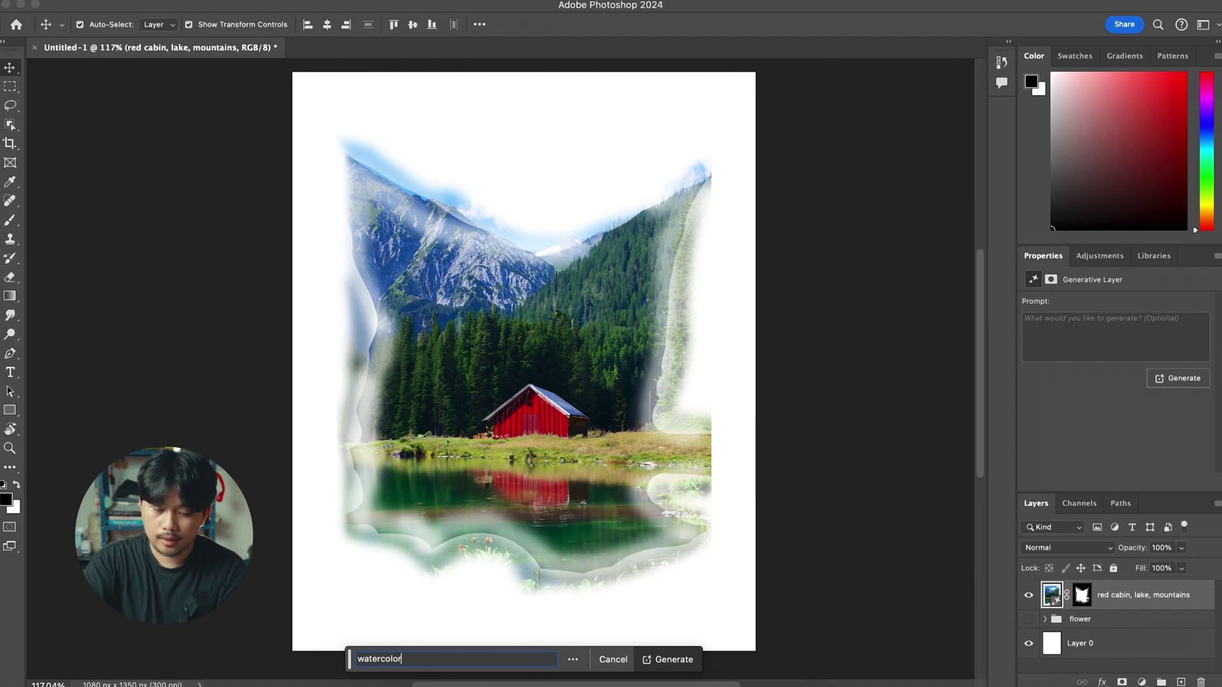
key(Return)
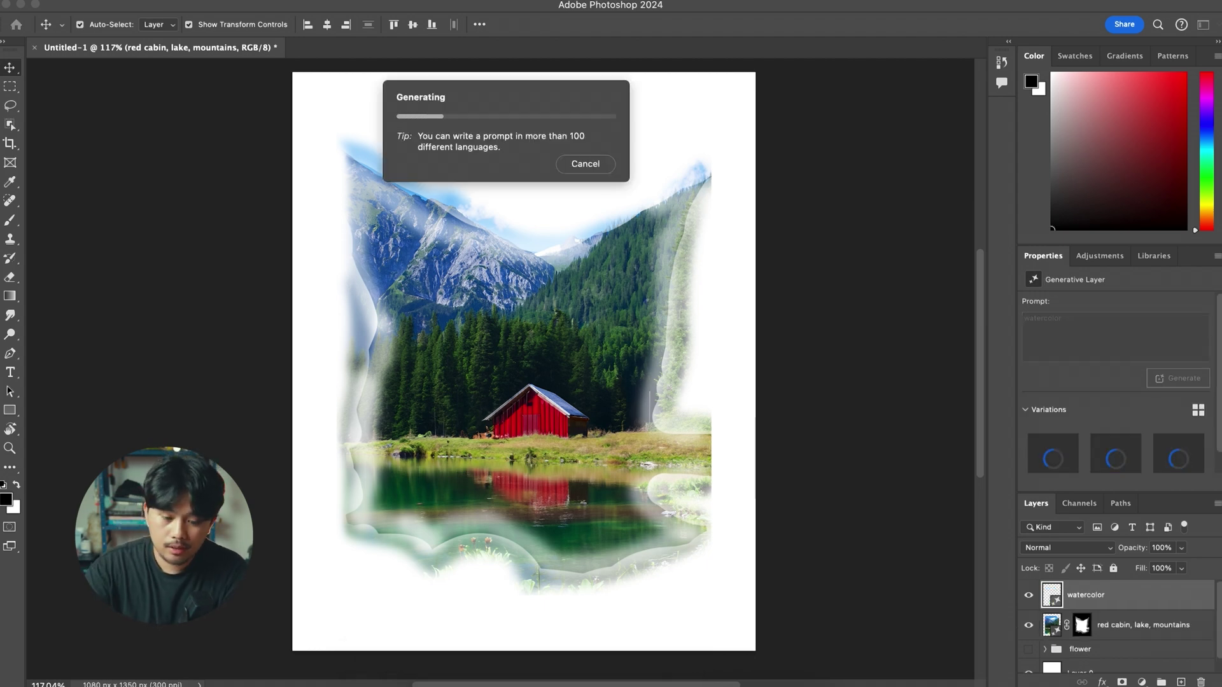
- Browse the watercolor variations and settle on variation 3 of 6
click(545, 660)
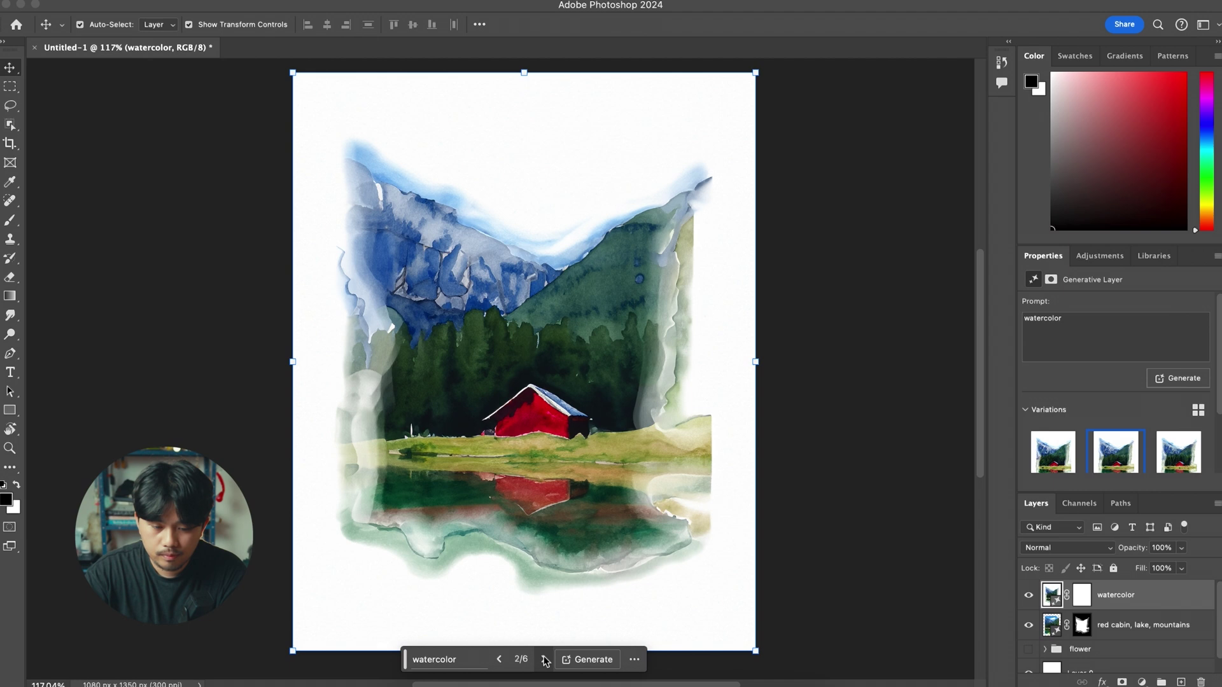
click(545, 660)
click(501, 661)
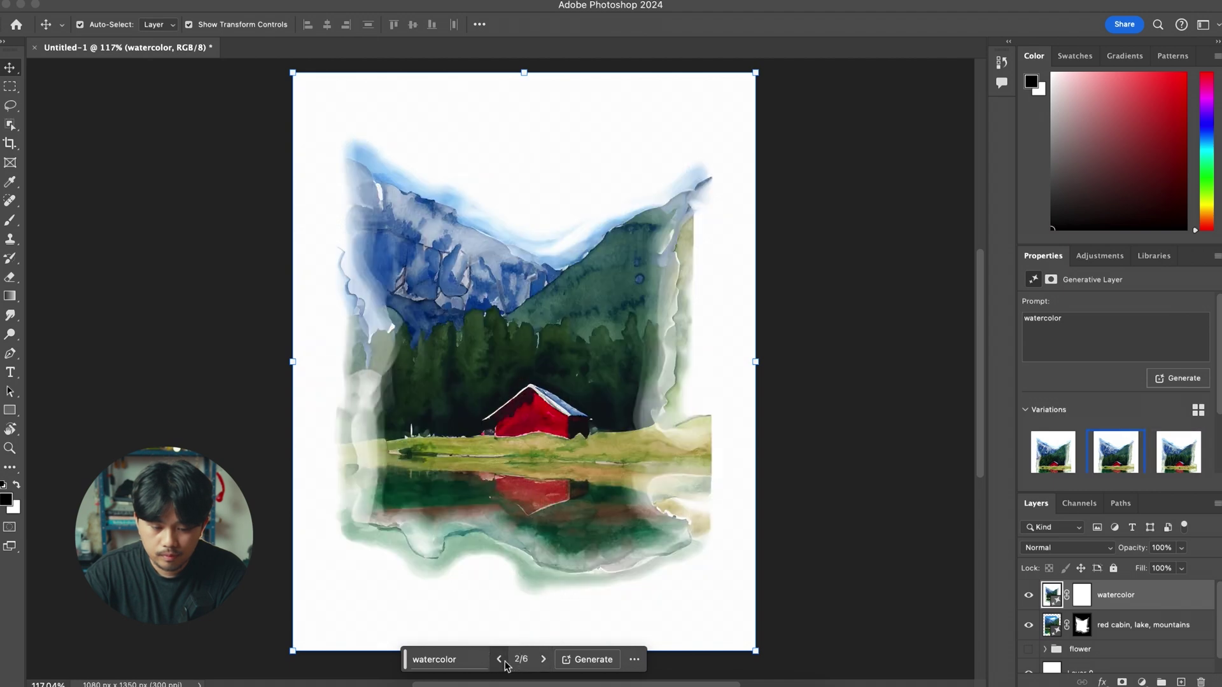
click(502, 662)
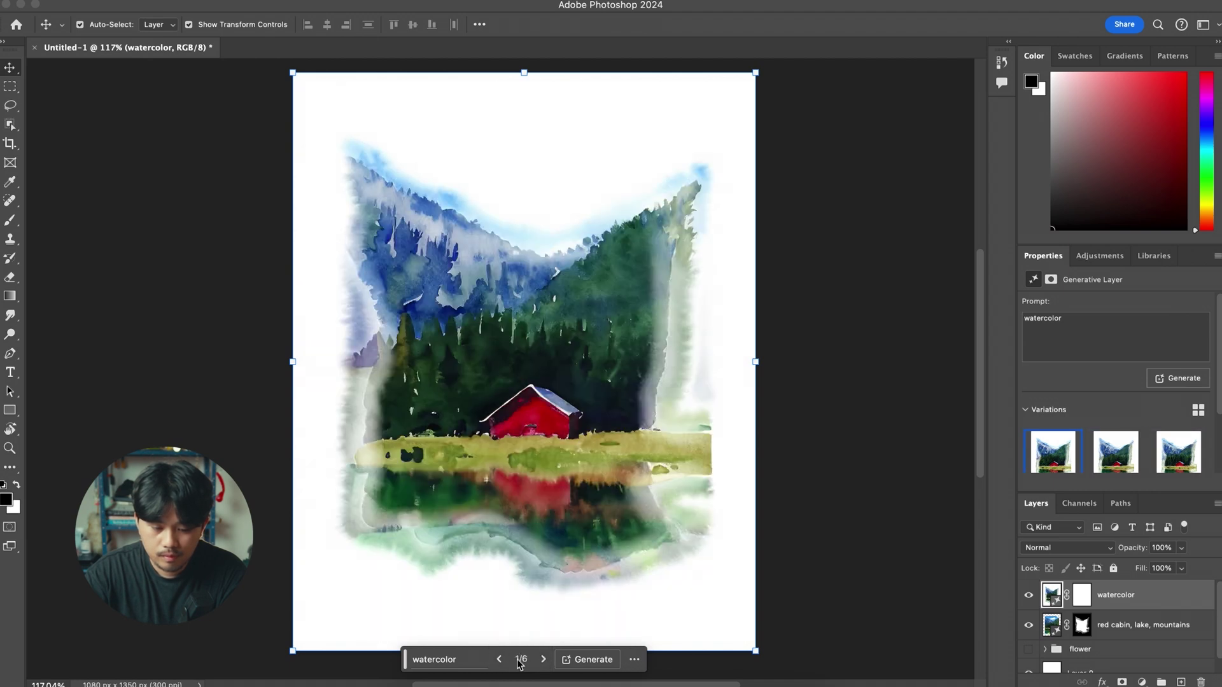
click(543, 660)
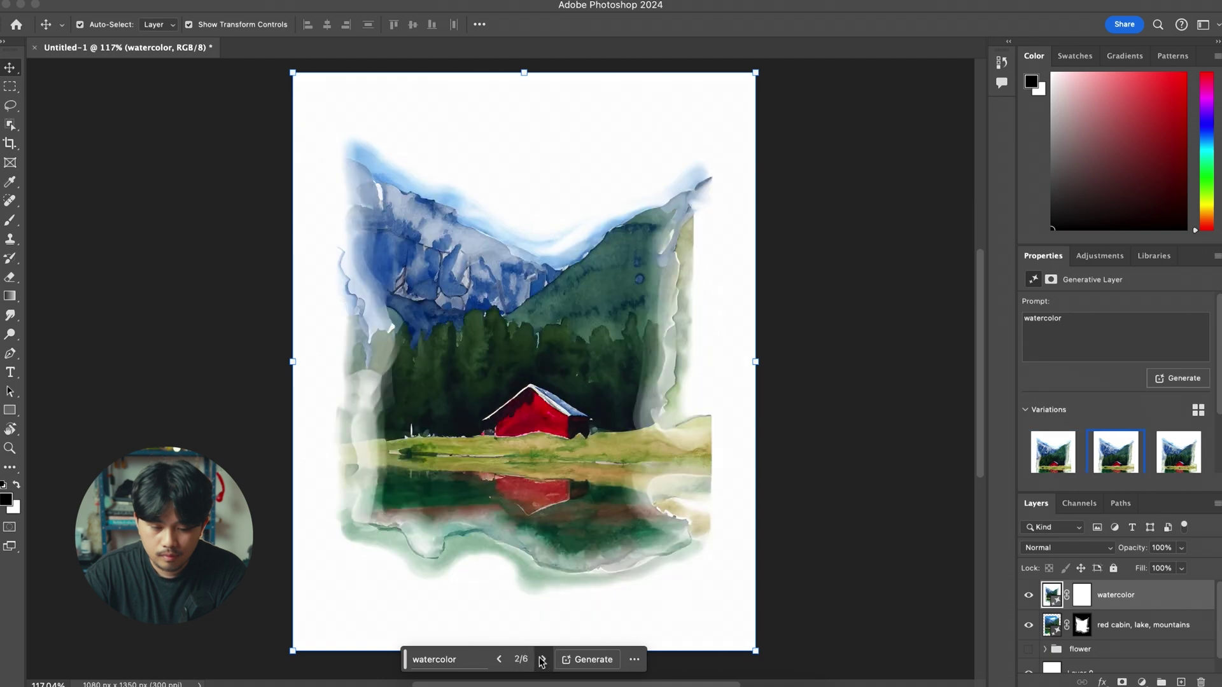
click(541, 660)
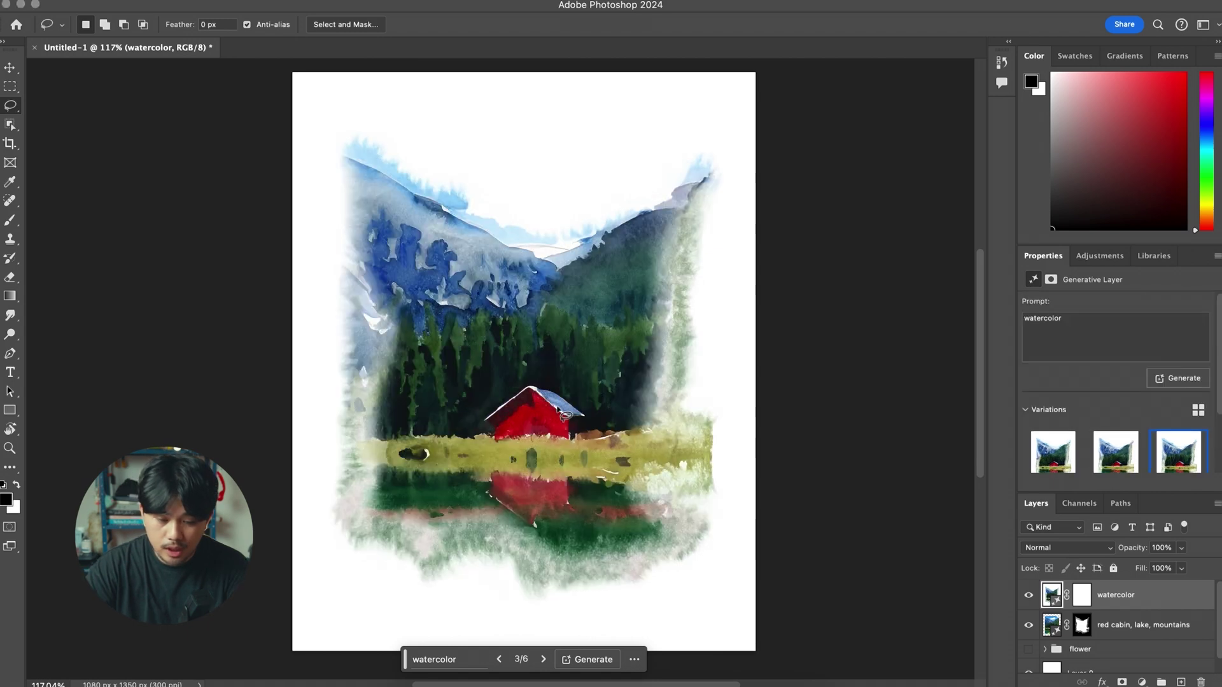
- Generative-fill a lasso area from the cabin roof into the sky with 'chimney smoke'
mouse_move(538, 389)
mouse_down()
mouse_move(548, 149)
mouse_move(590, 185)
mouse_move(571, 418)
mouse_up()
click(462, 429)
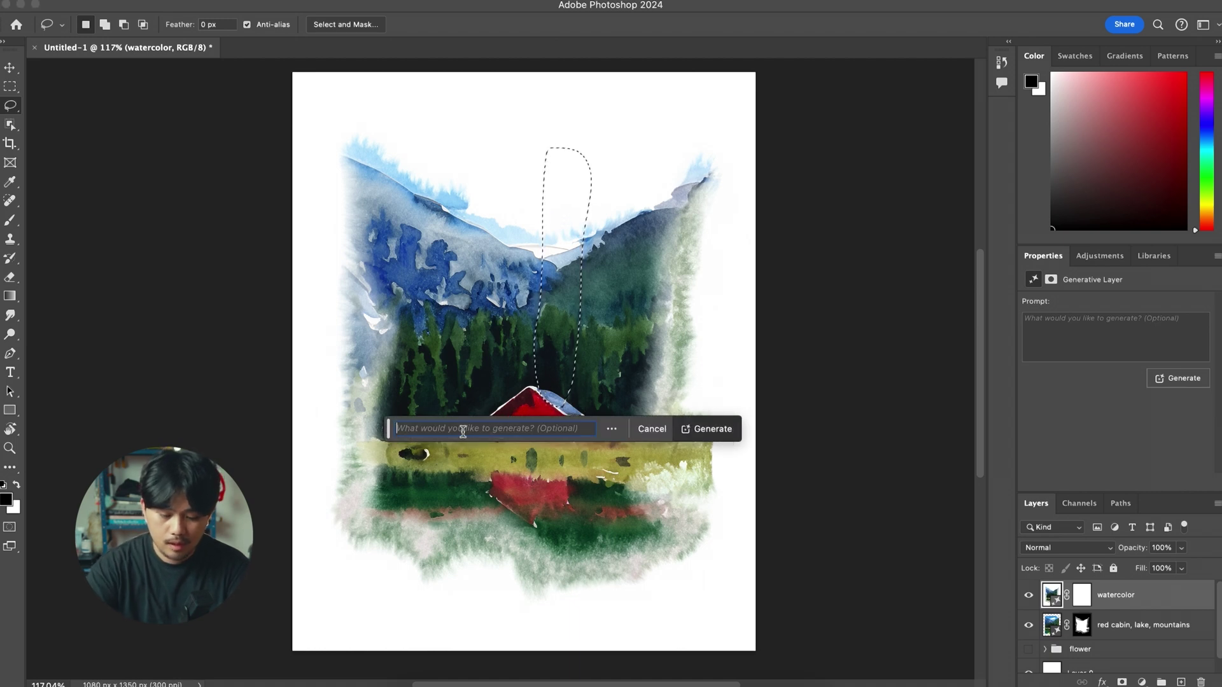
text(chimney )
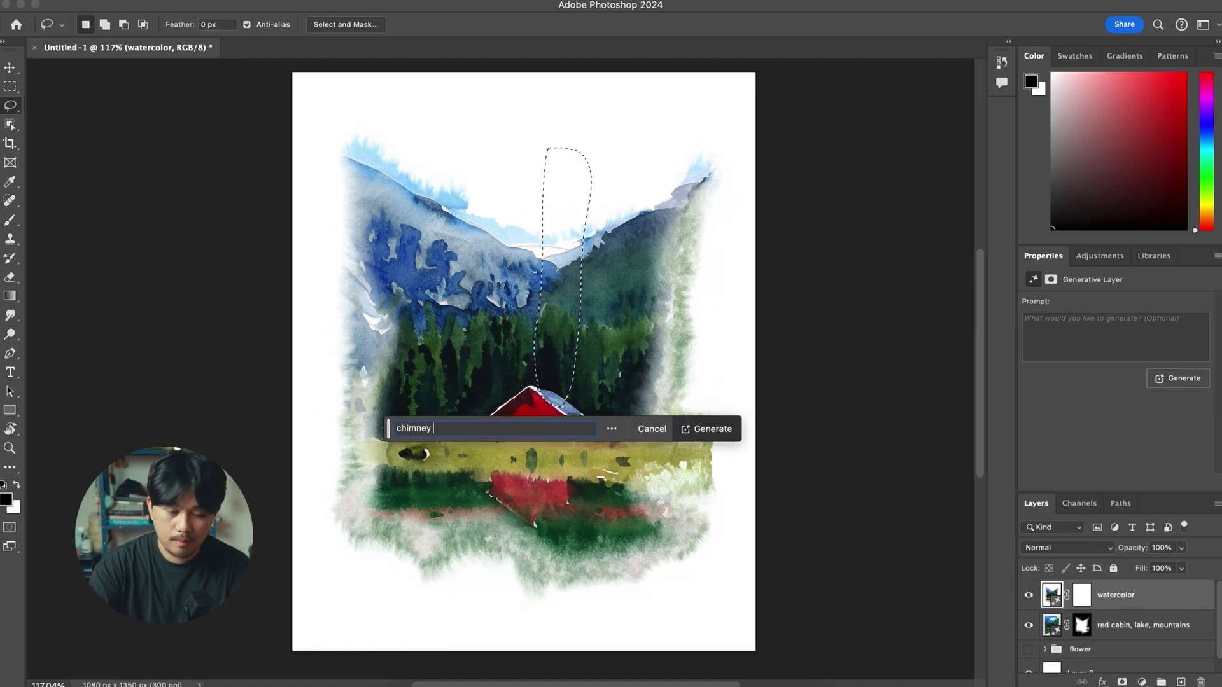
text(smoke)
key(Return)
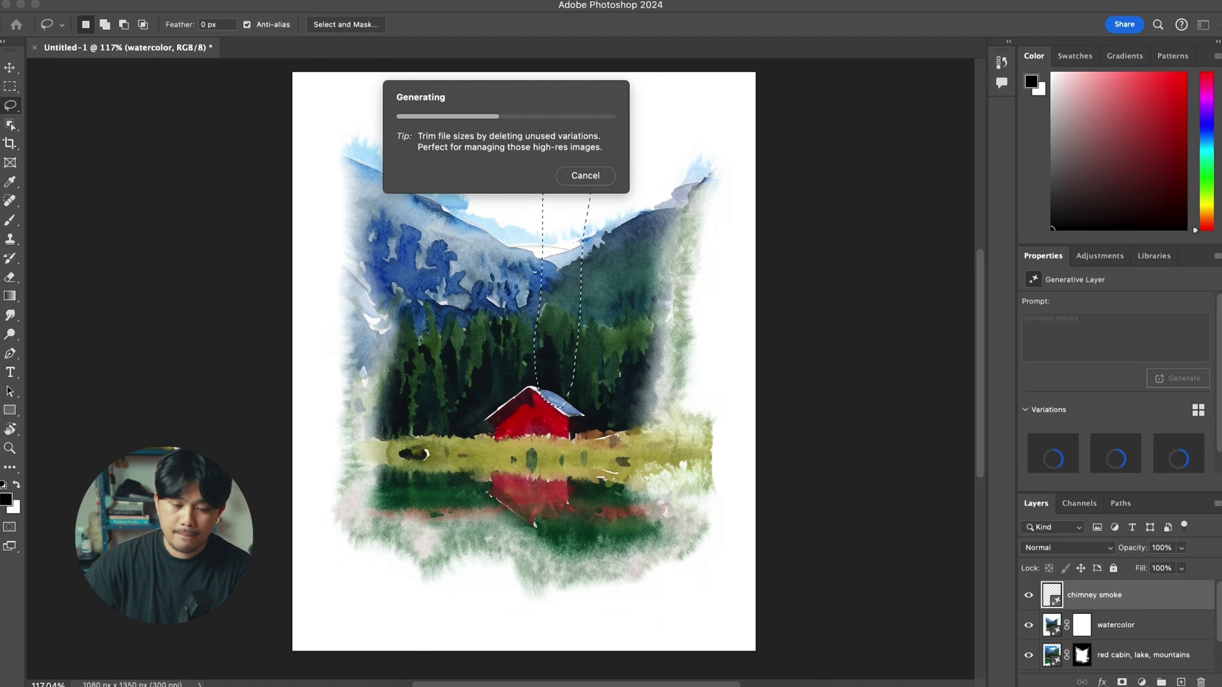
- Compare and regenerate the smoke variations, settling on the reddish wavy plume, variation 2 of 6
click(584, 434)
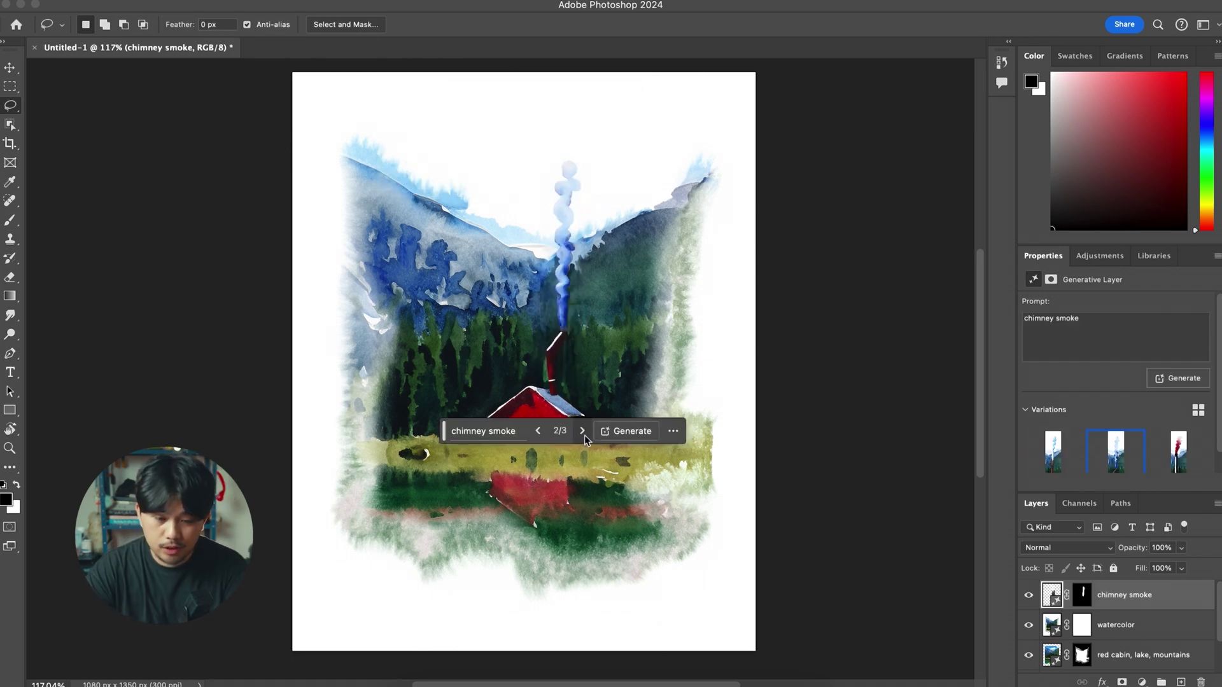
click(584, 435)
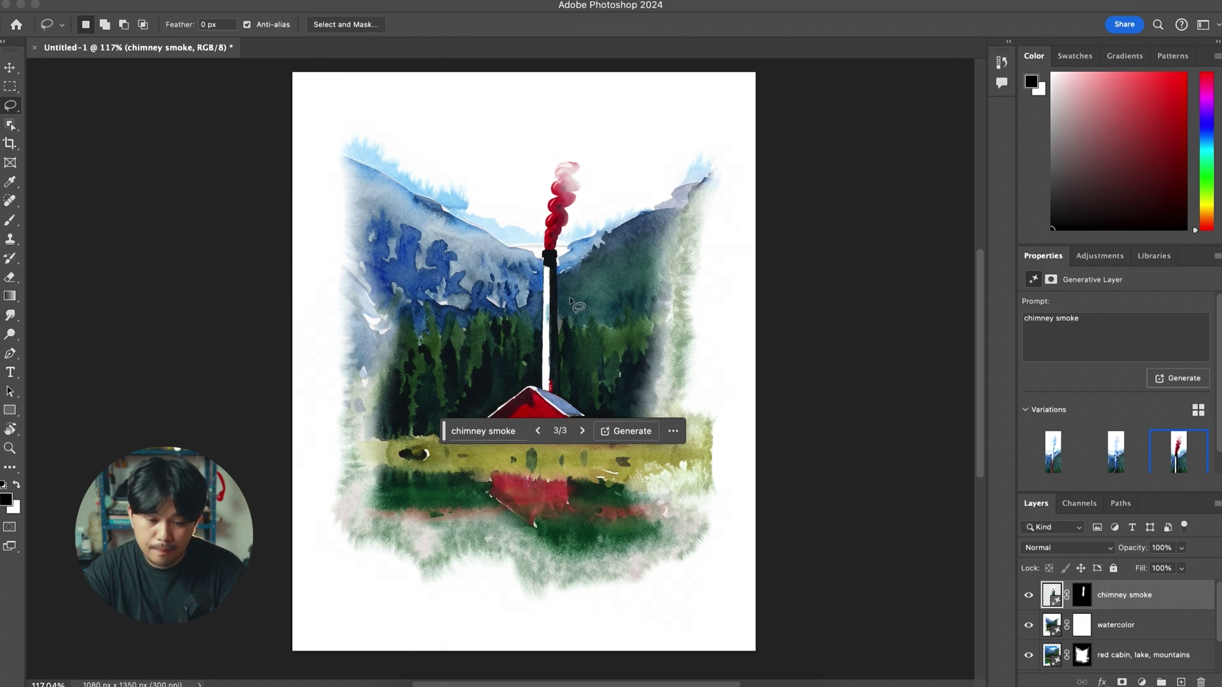
click(582, 431)
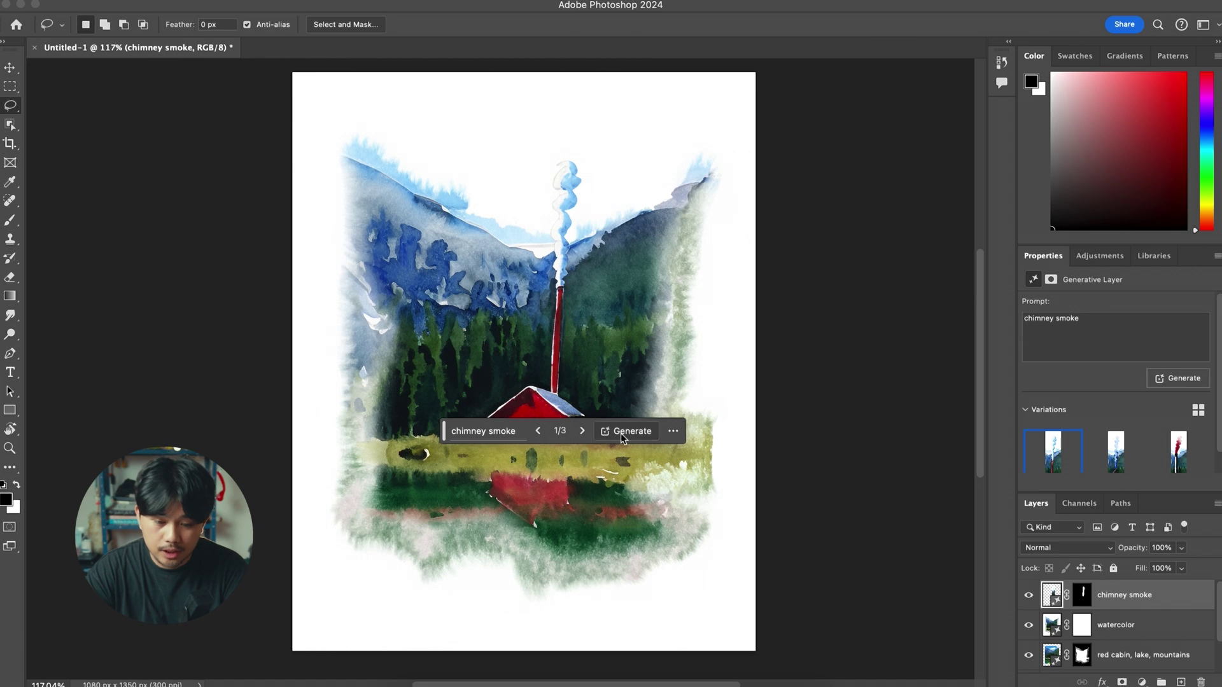
click(621, 433)
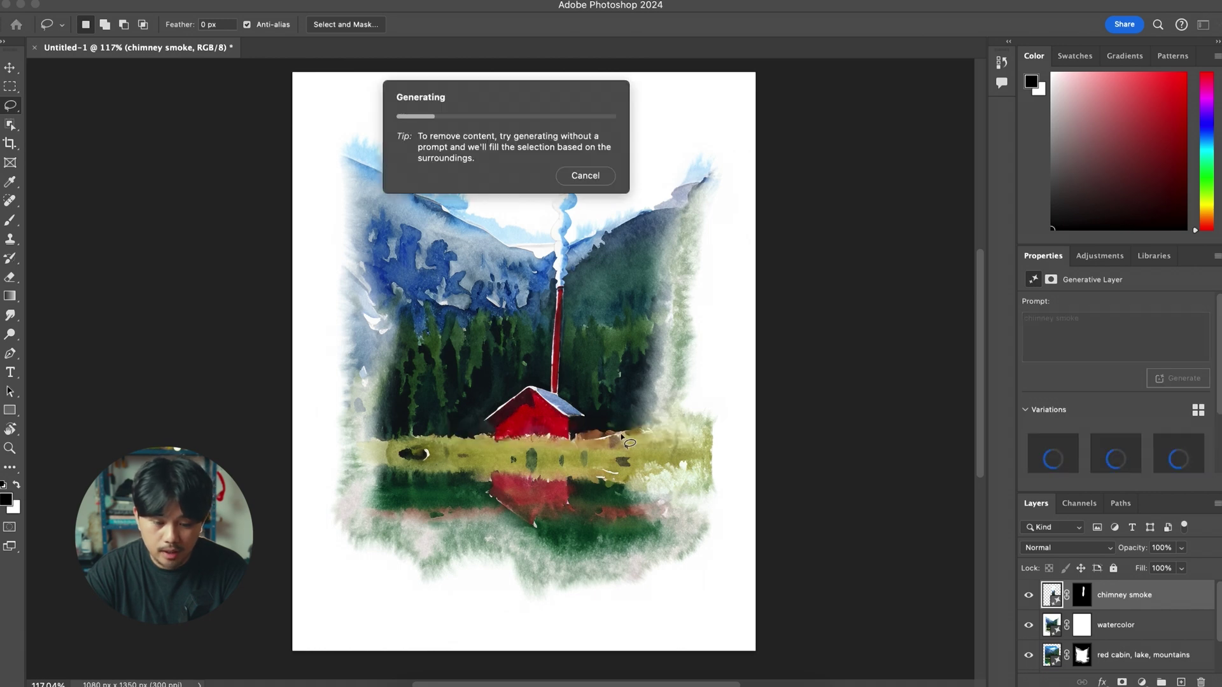
click(583, 431)
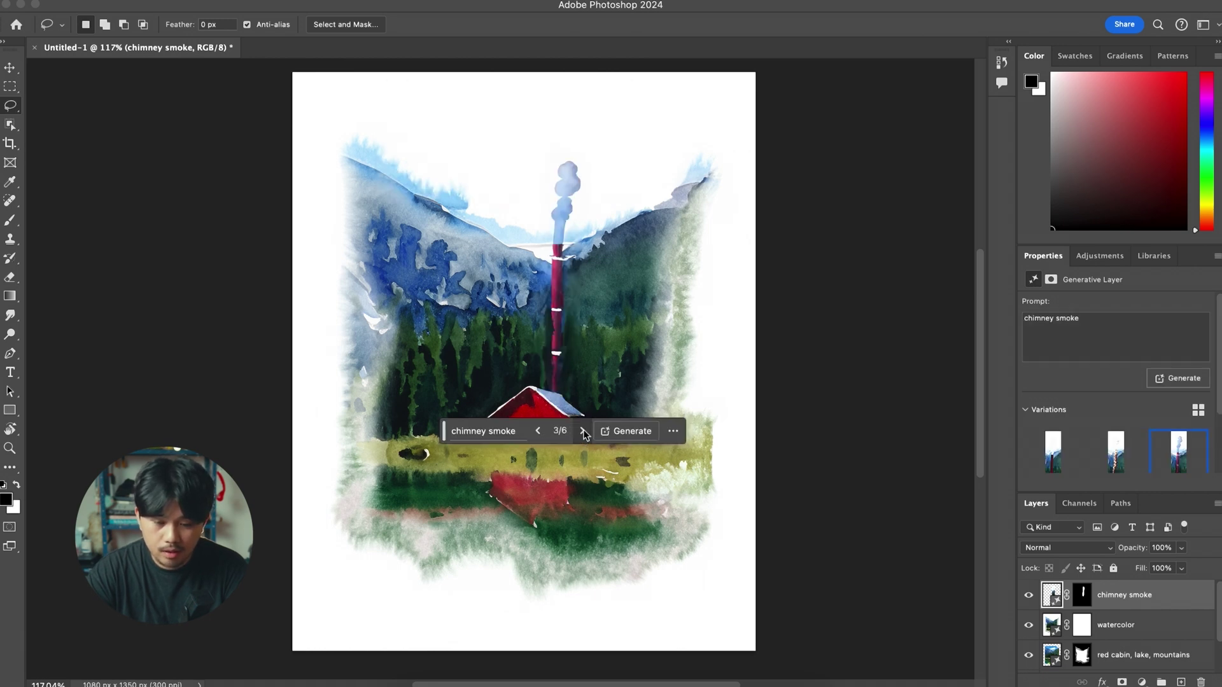
click(540, 432)
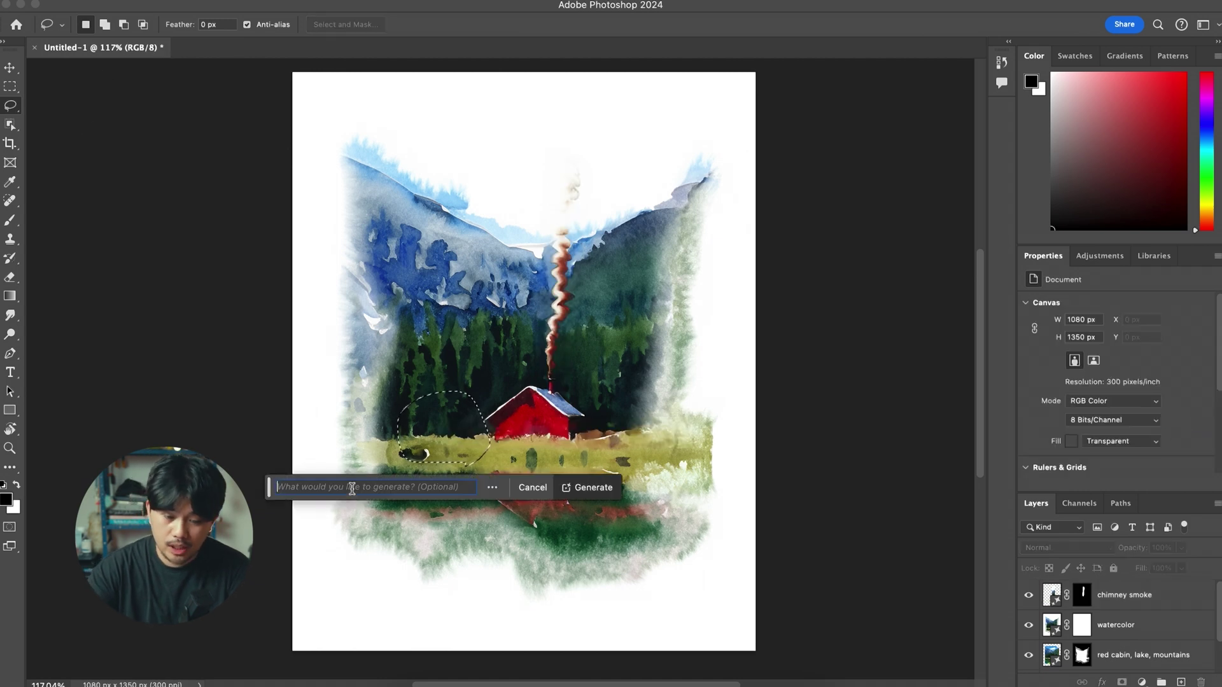
- Generate a 'deer' in the selected meadow area left of the cabin, then return to the Move tool
text(deer)
key(Return)
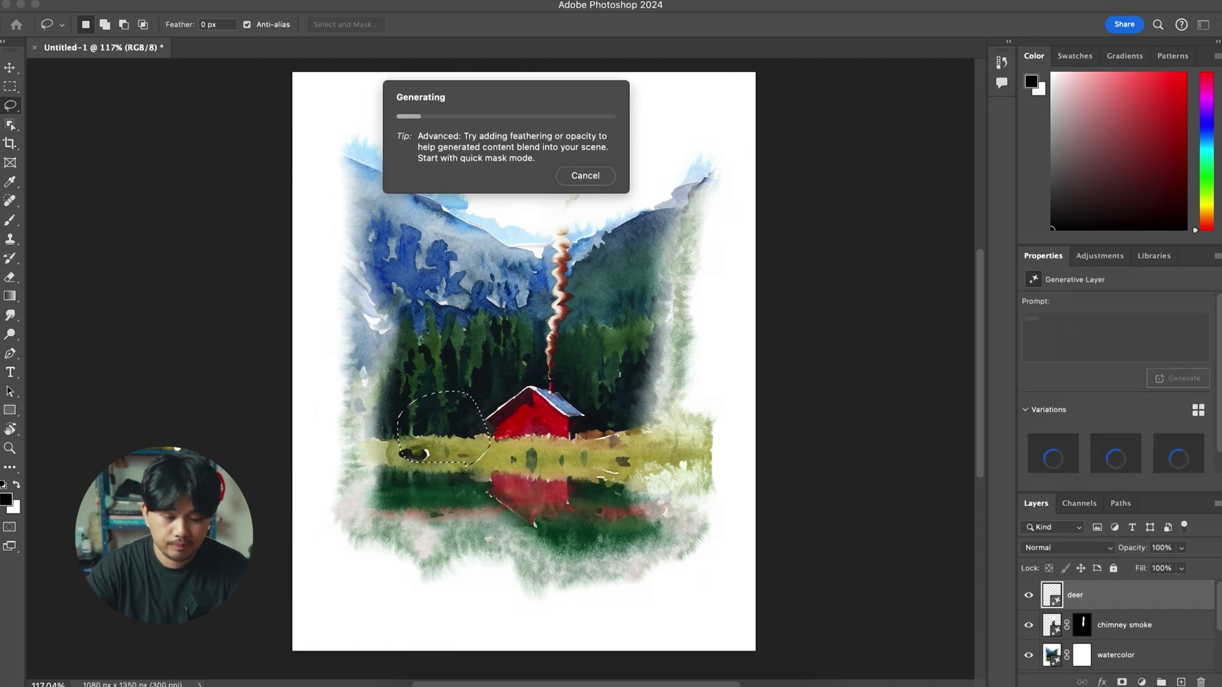
key(v)
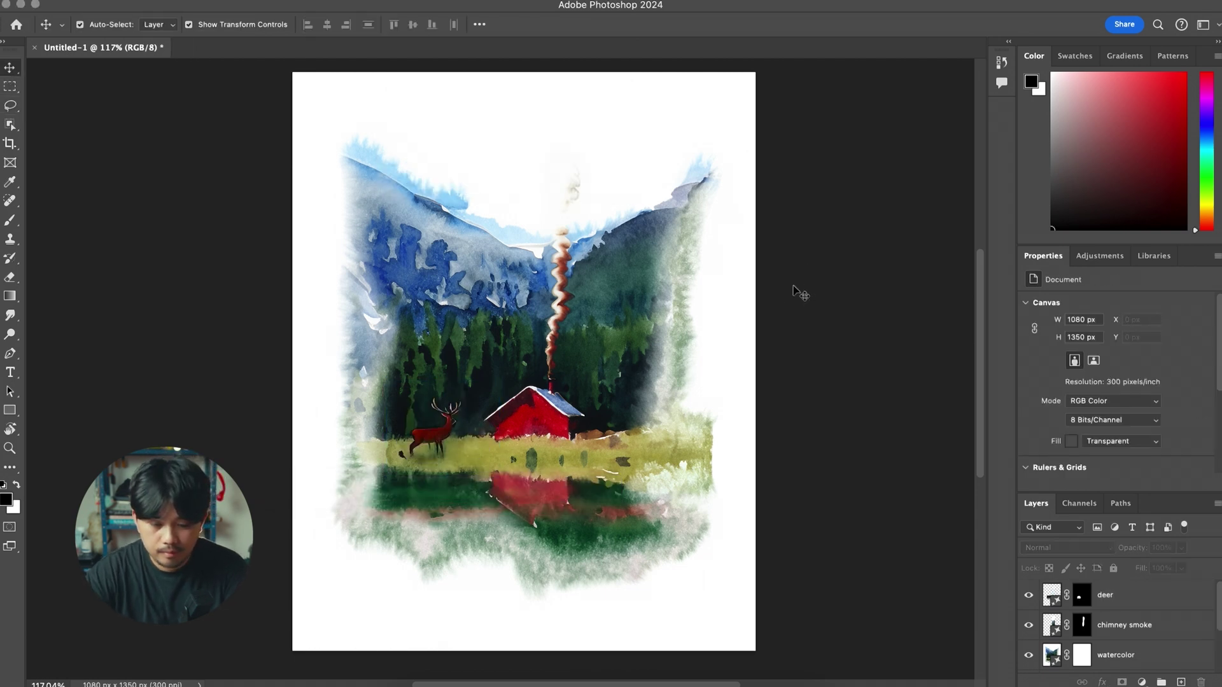